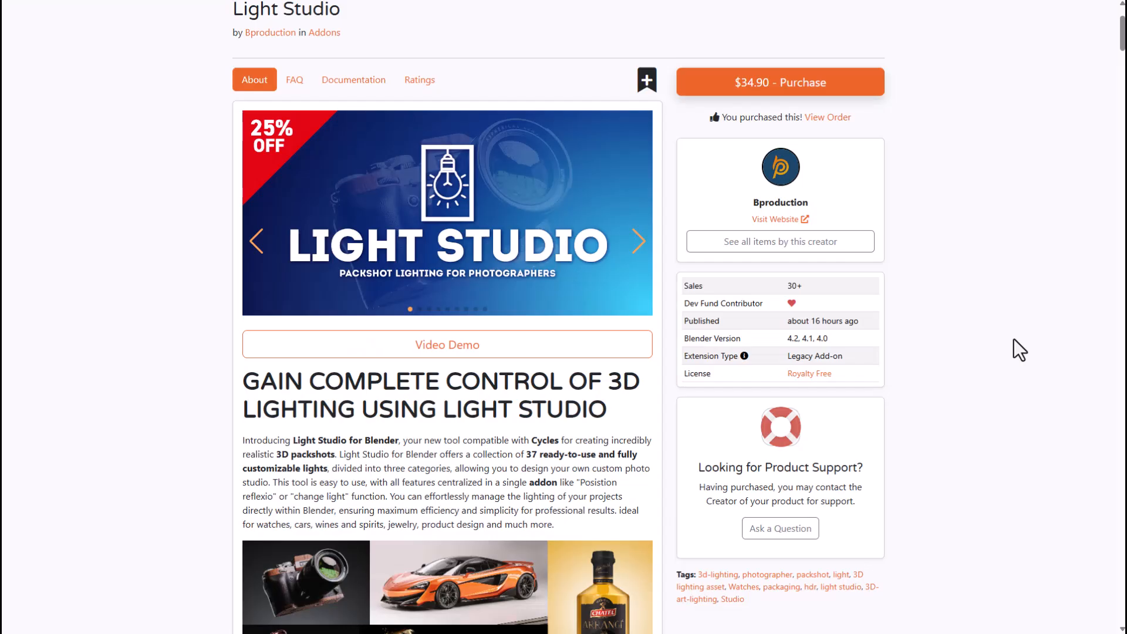
scroll(917, 386, down, 2)
scroll(917, 386, down, 4)
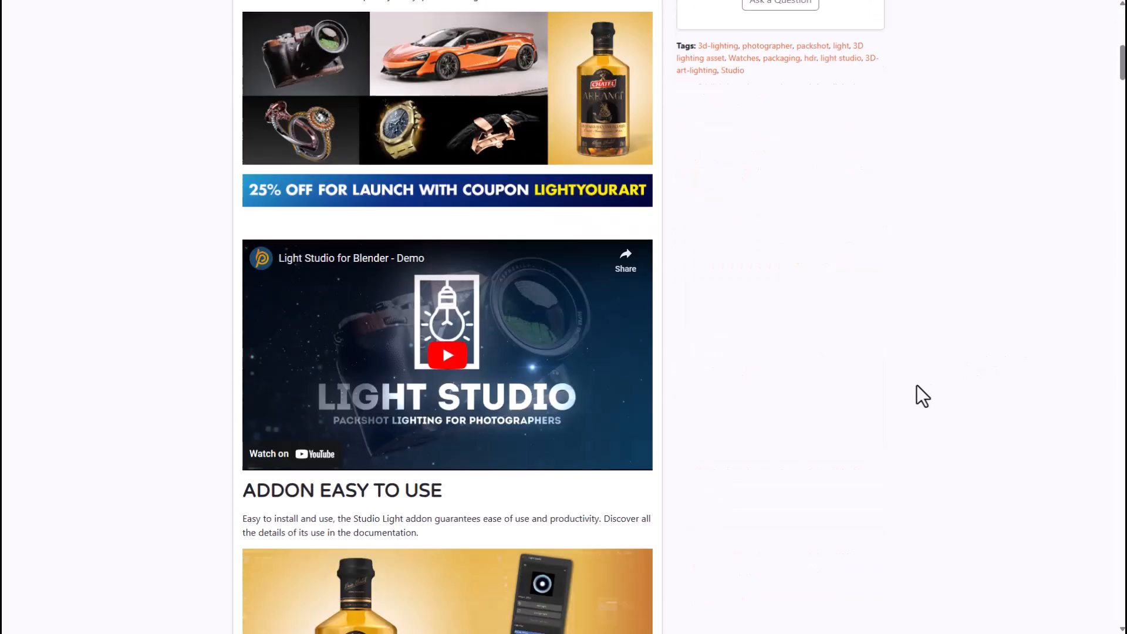
scroll(917, 395, down, 3)
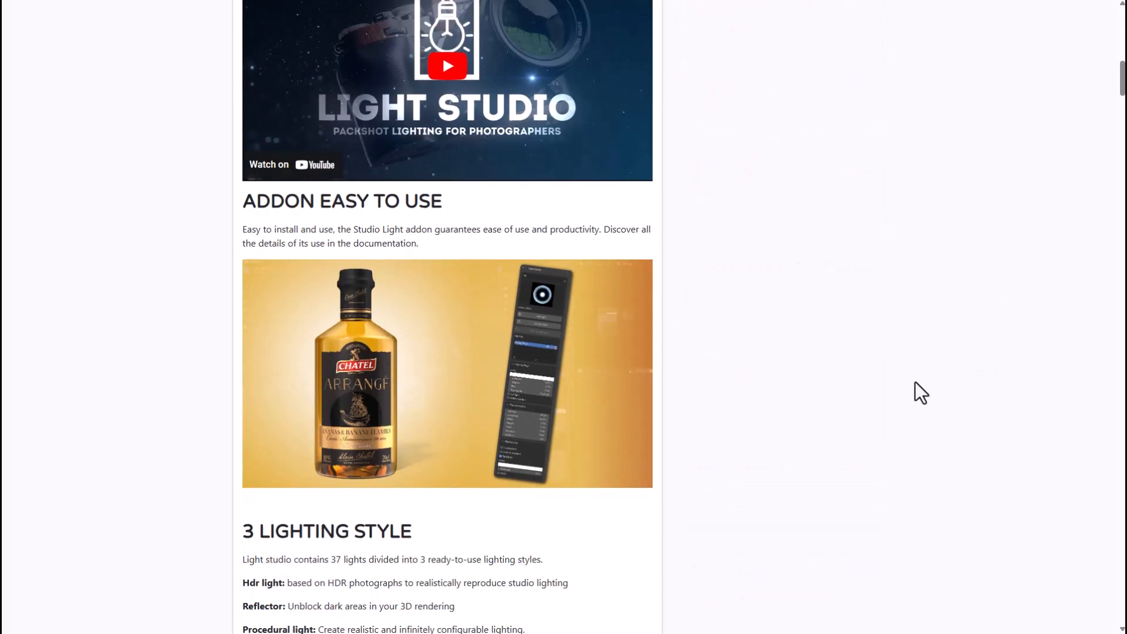
scroll(914, 383, up, 1)
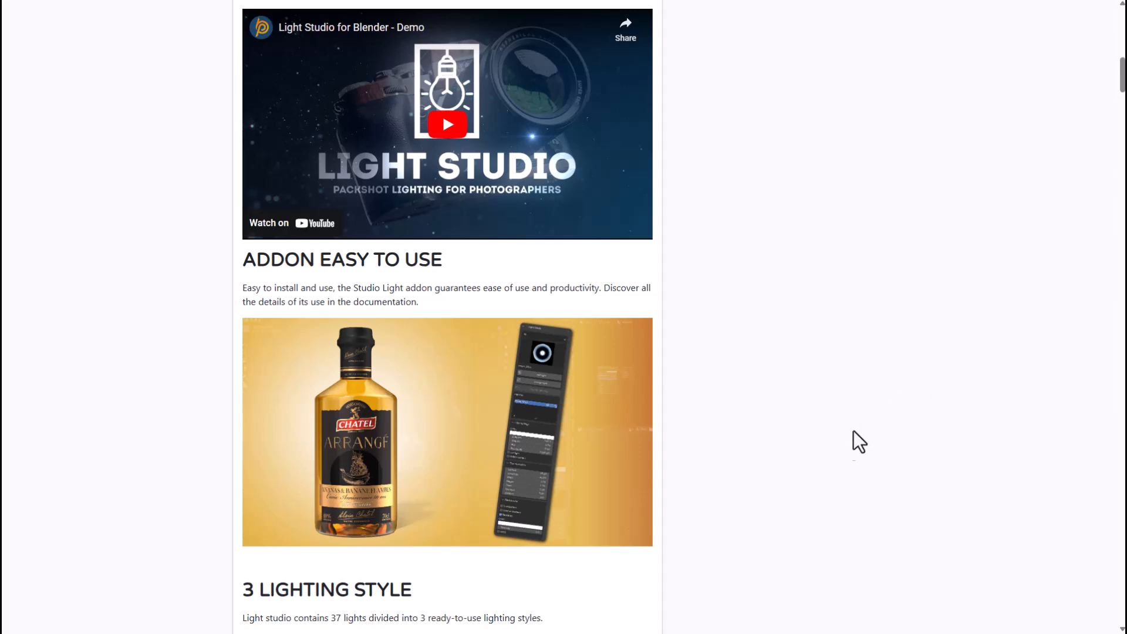
scroll(827, 452, down, 5)
scroll(826, 452, down, 4)
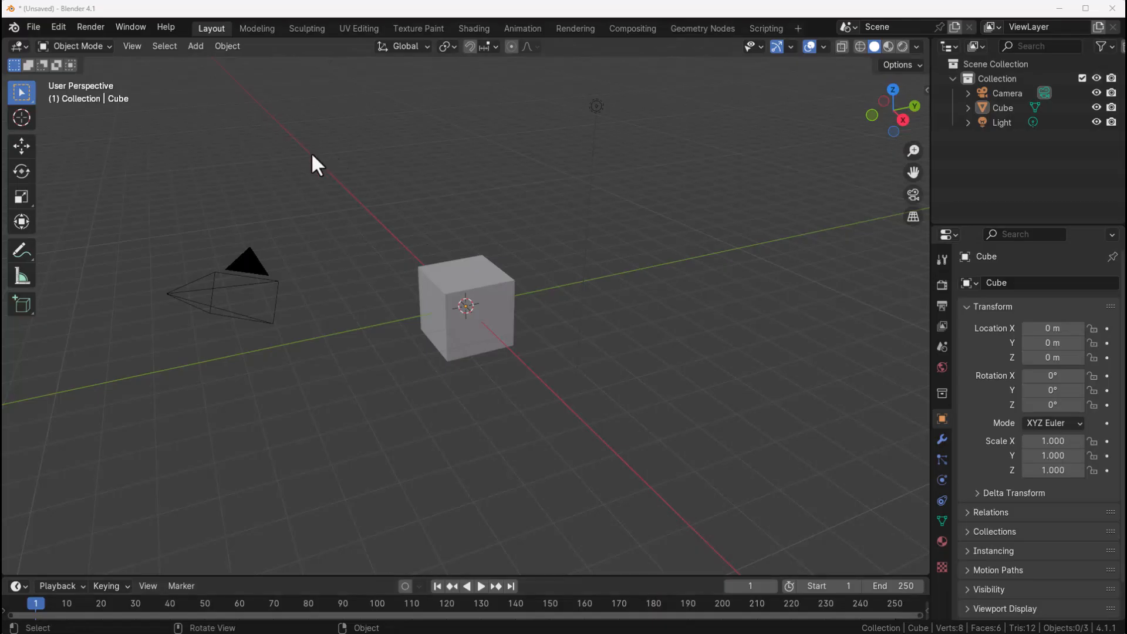
Bring up Blender Preferences and move the window fully into view.
click(61, 25)
click(108, 211)
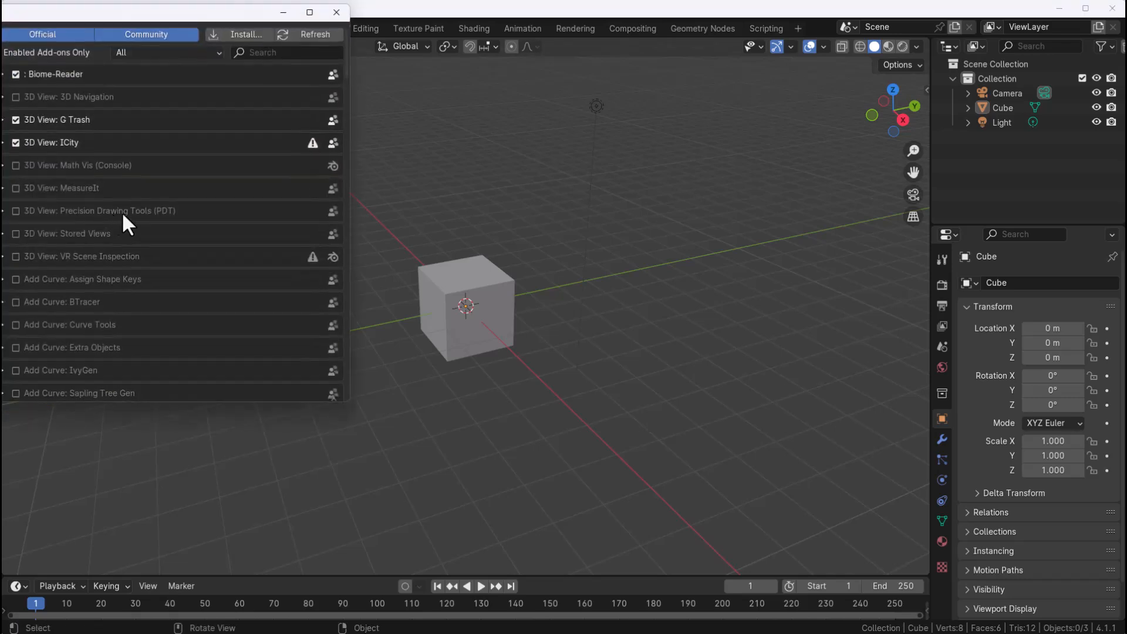
drag(142, 12, 414, 56)
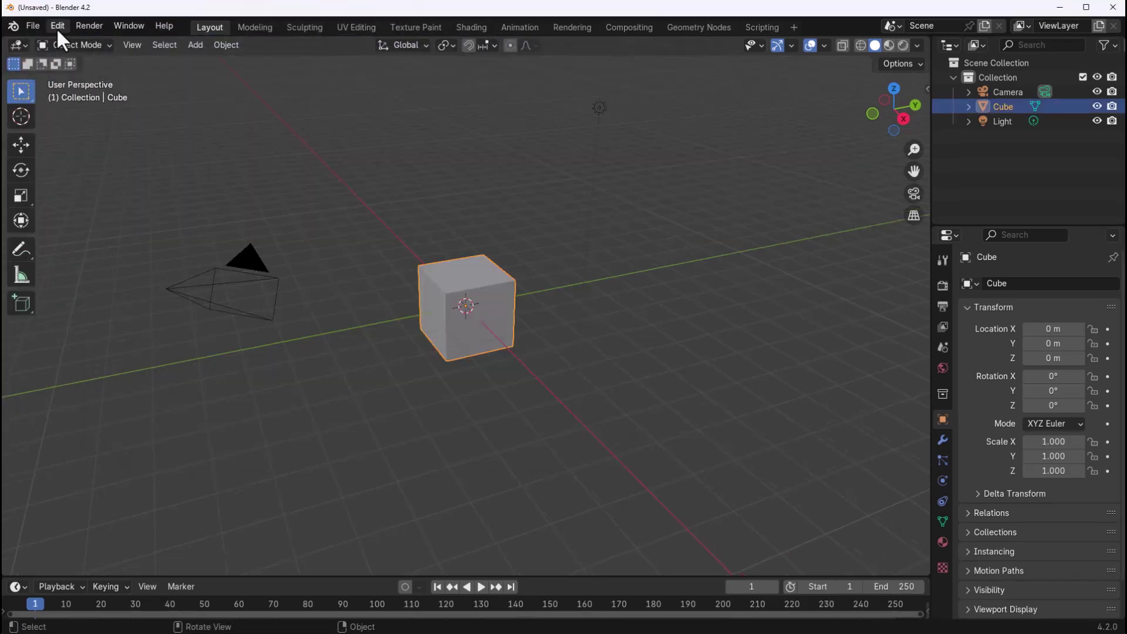
click(58, 25)
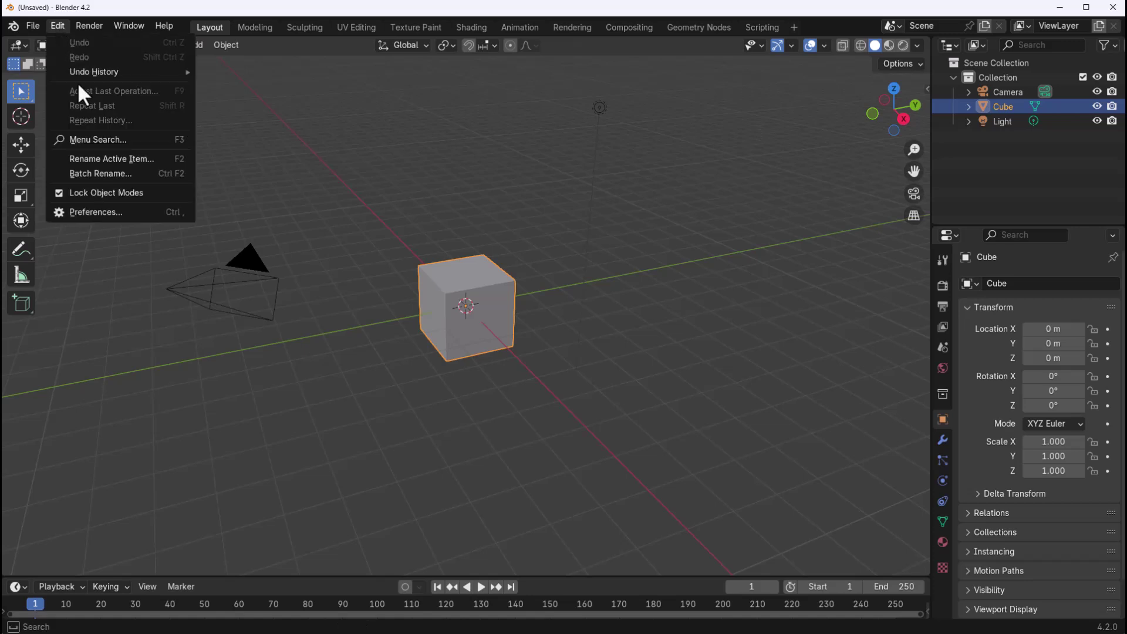
click(115, 212)
mouse_move(74, 12)
mouse_down()
mouse_move(96, 28)
mouse_move(282, 47)
mouse_up()
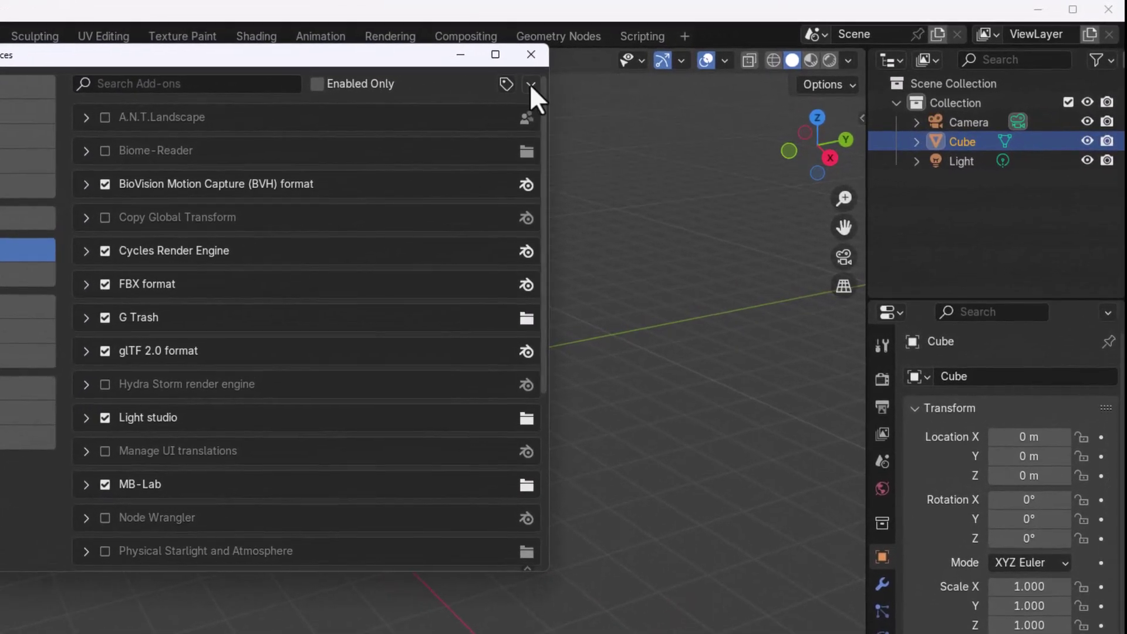
Install the Light Studio add-on from light_studio_addon.zip and save the preferences.
click(529, 83)
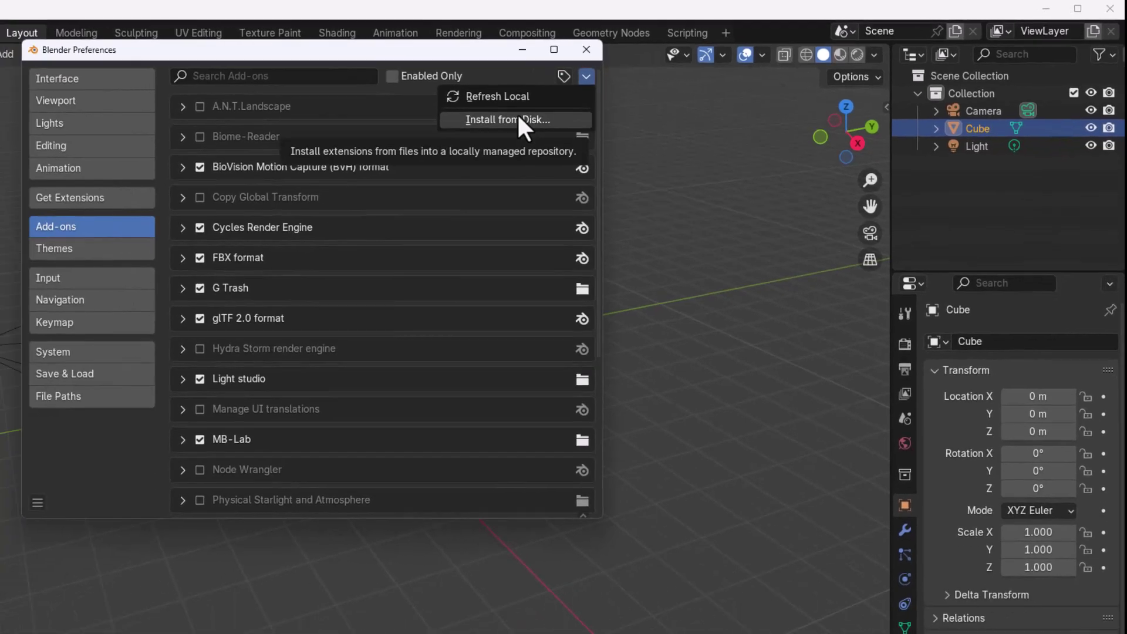
click(440, 132)
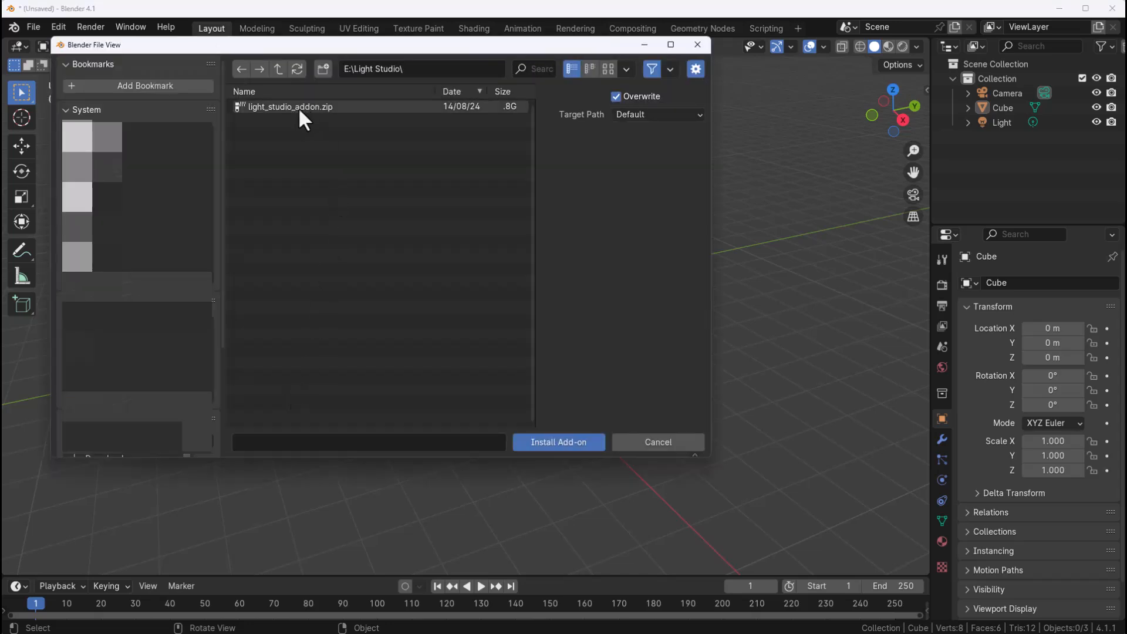
click(299, 106)
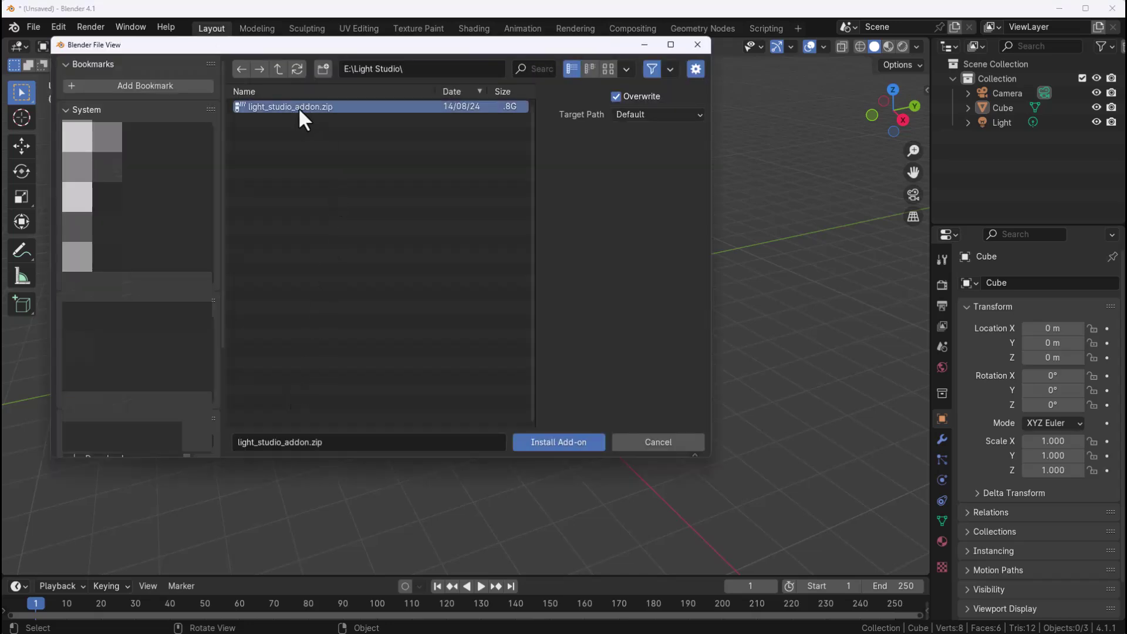
click(563, 441)
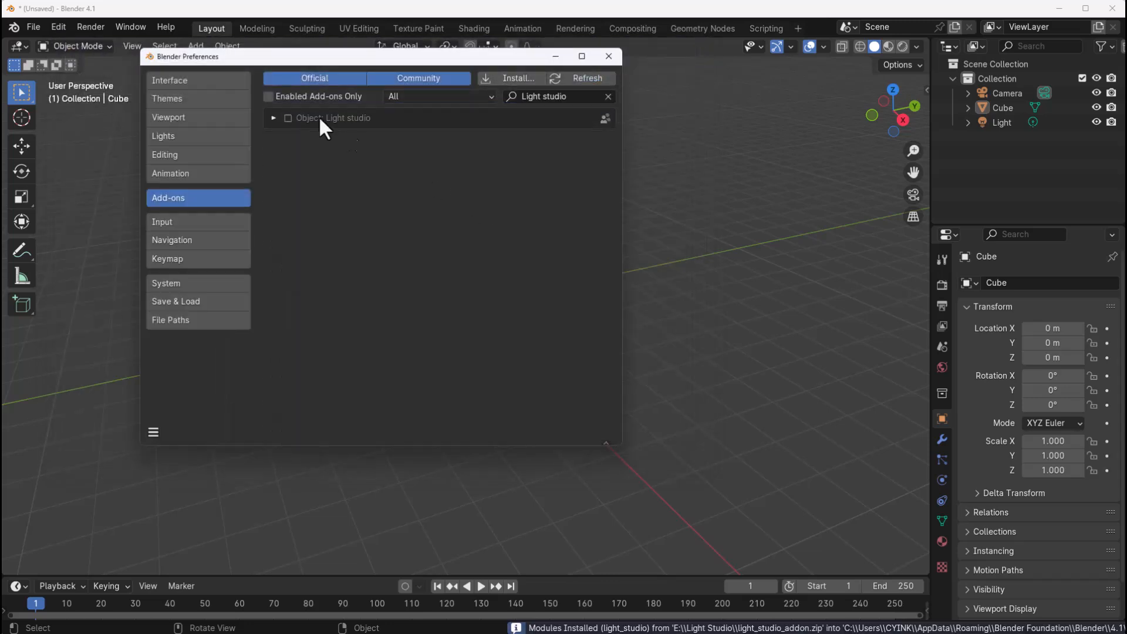
click(153, 431)
click(207, 385)
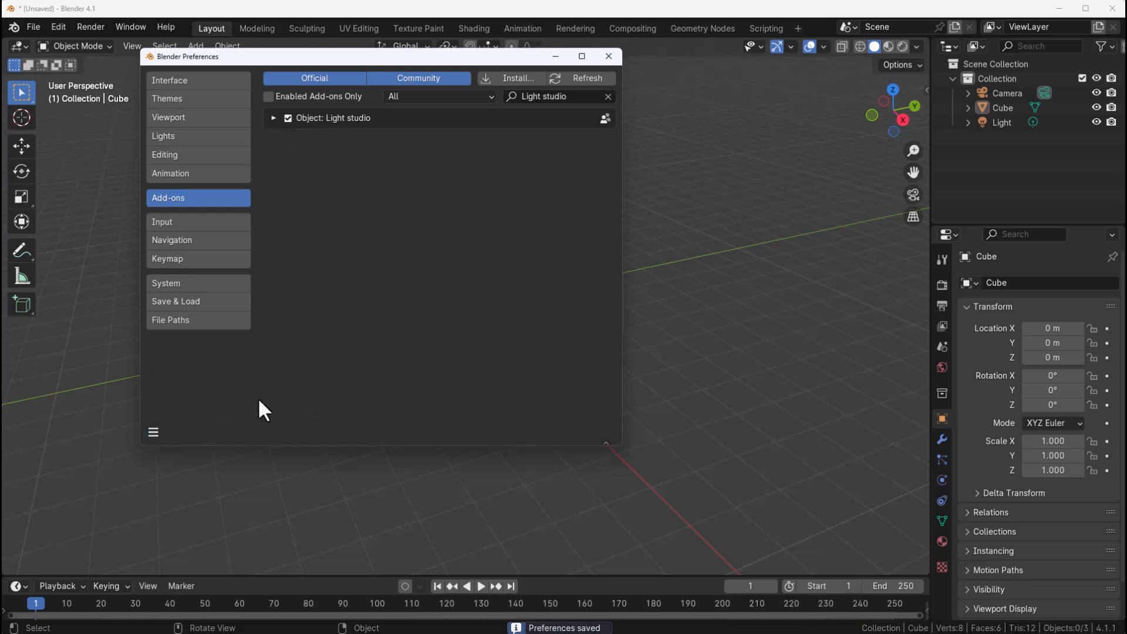
Close Preferences, show the side panel's Bproduction tab and add the Light Studio light system.
click(610, 57)
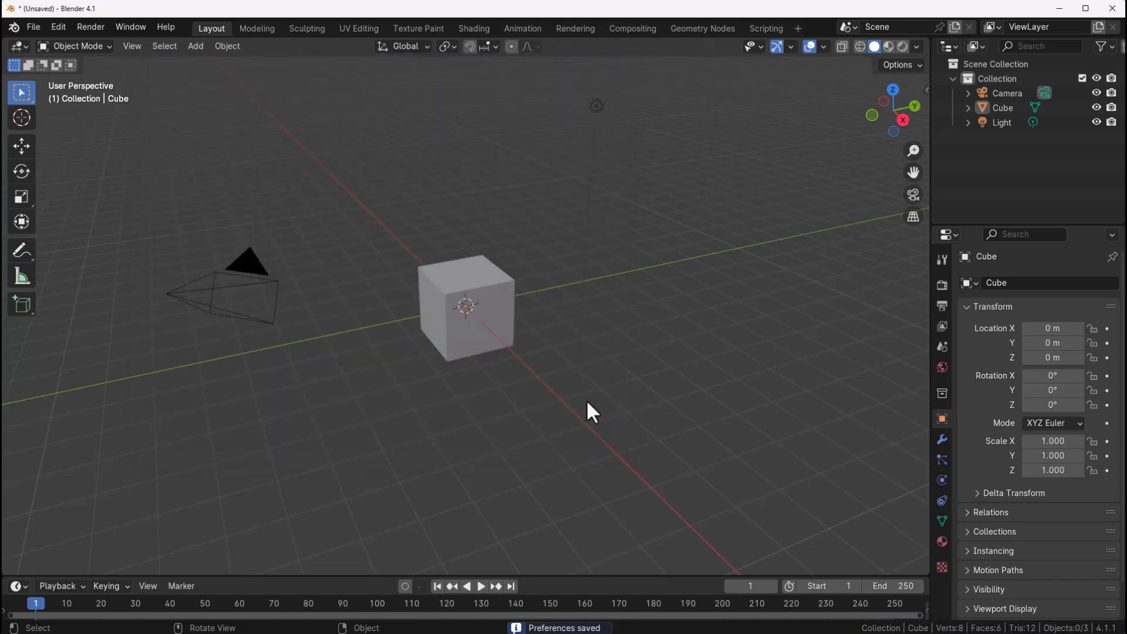
key(ctrl+z)
click(583, 438)
key(n)
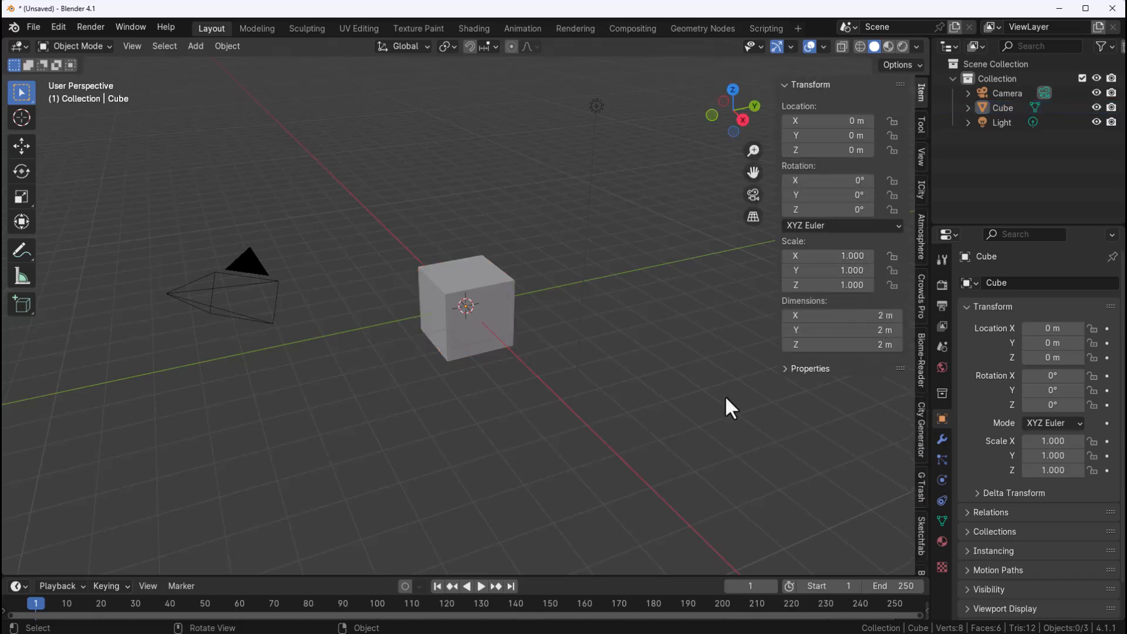
scroll(921, 528, down, 2)
click(920, 548)
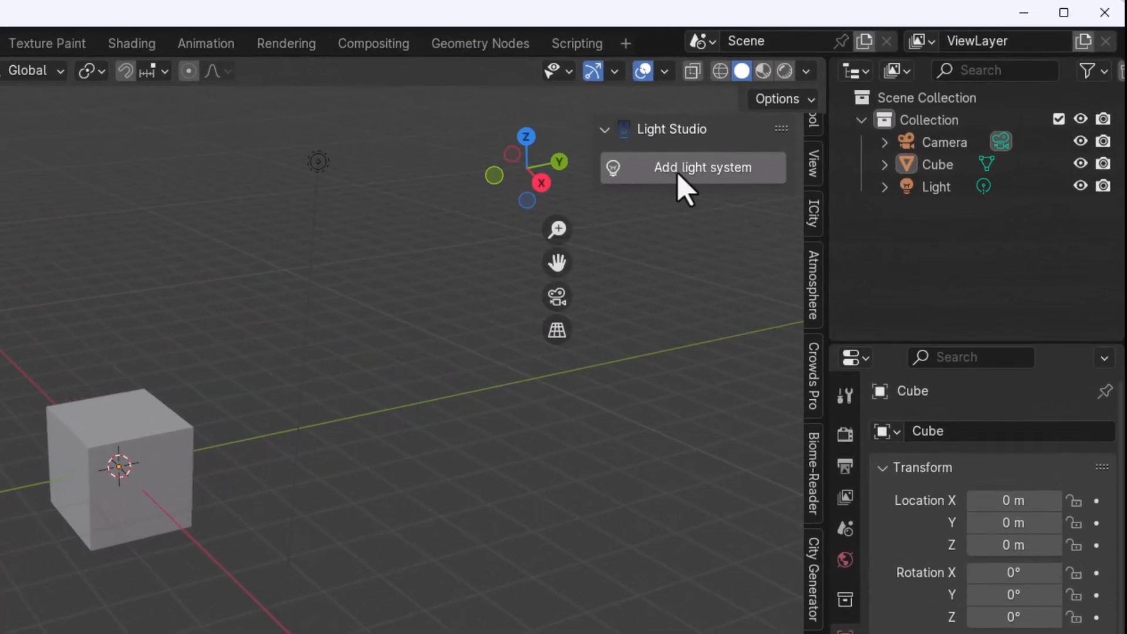
click(684, 182)
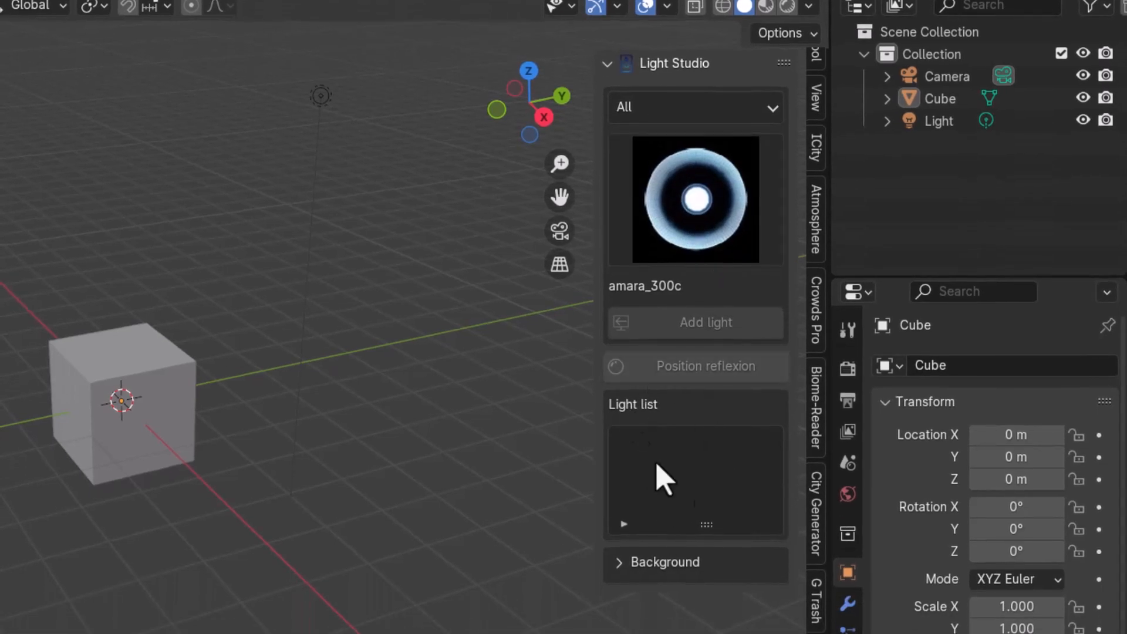
Browse the preset grid keeping amara_300c, then filter the light category to Reflector.
click(704, 229)
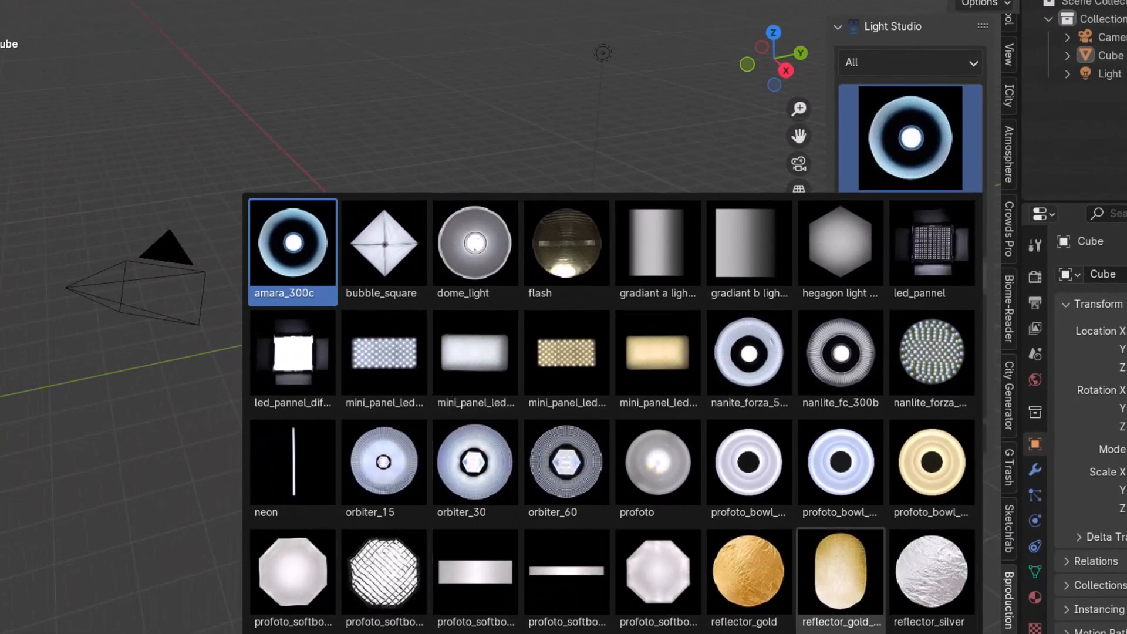
scroll(841, 581, down, 1)
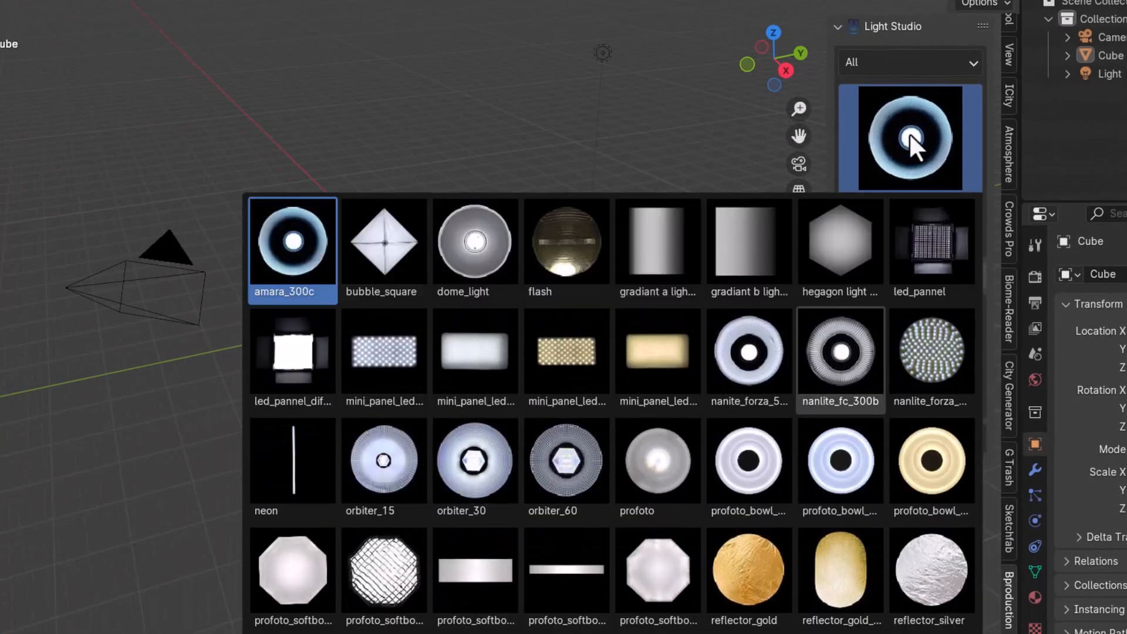
click(908, 133)
click(926, 60)
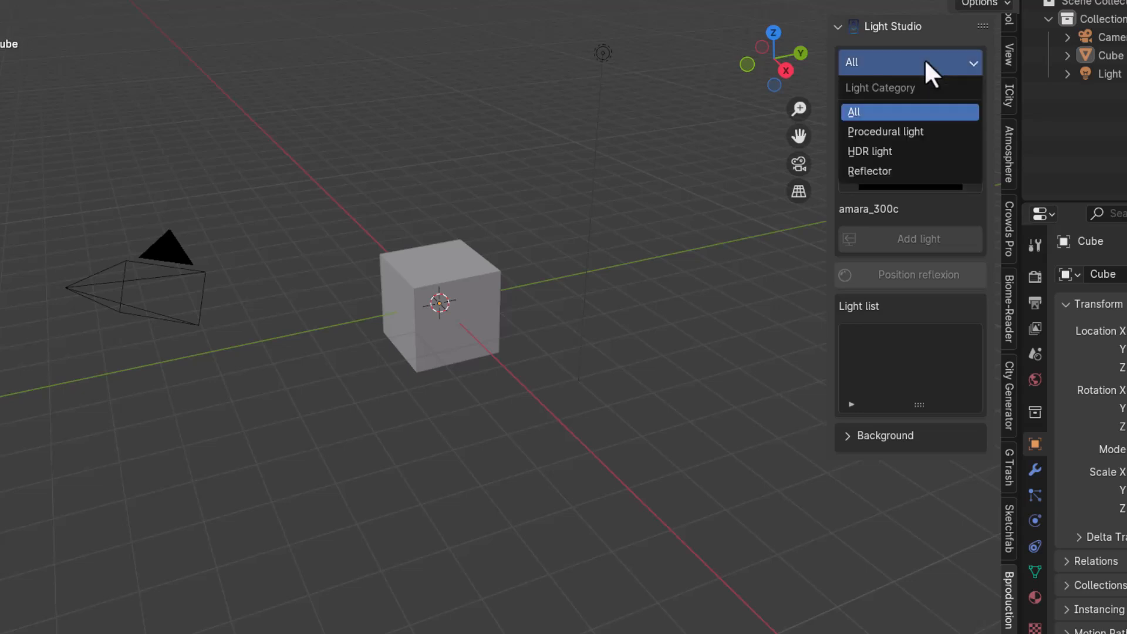
click(911, 133)
key(ctrl+z)
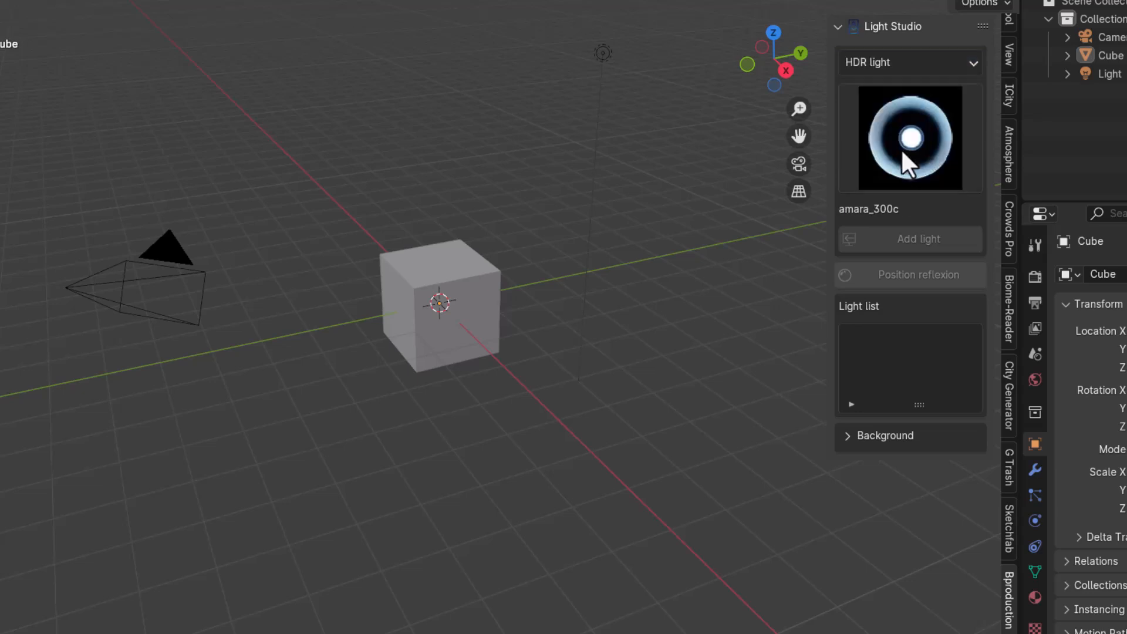
click(902, 64)
click(889, 169)
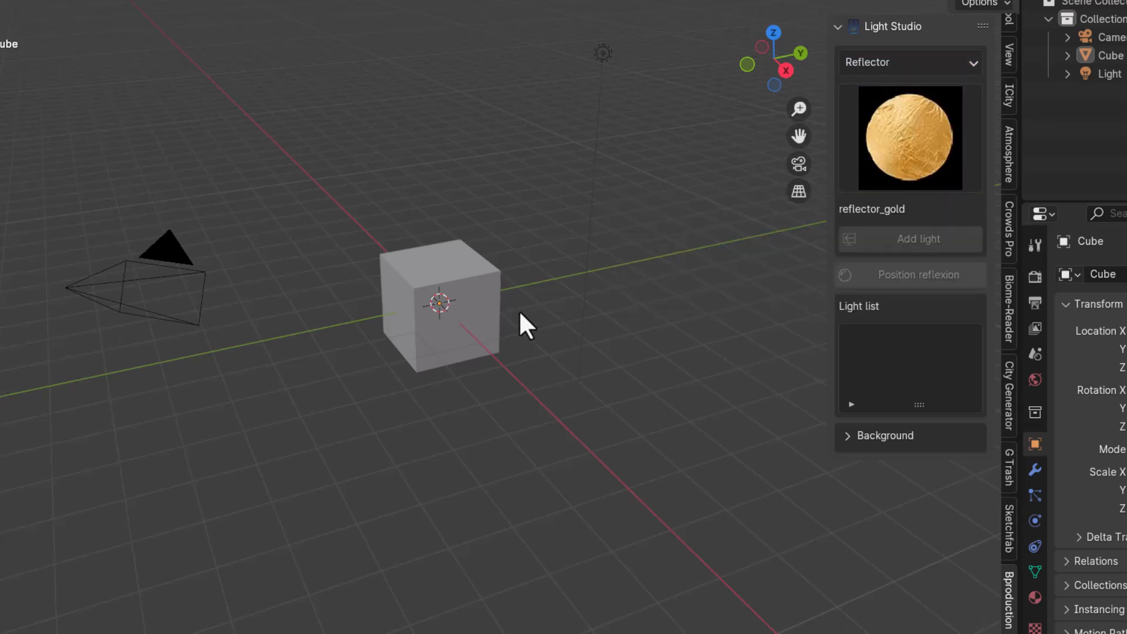
ctrl+scroll(912, 482, up, 1)
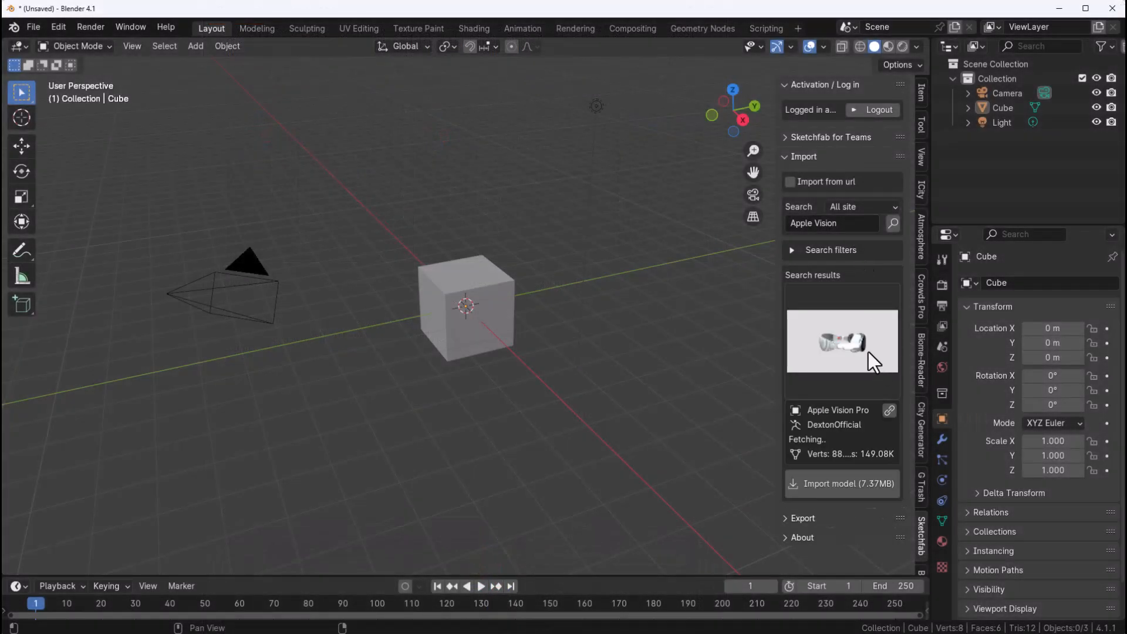
Import the Vision Pro Custom model from the Sketchfab search results.
click(850, 346)
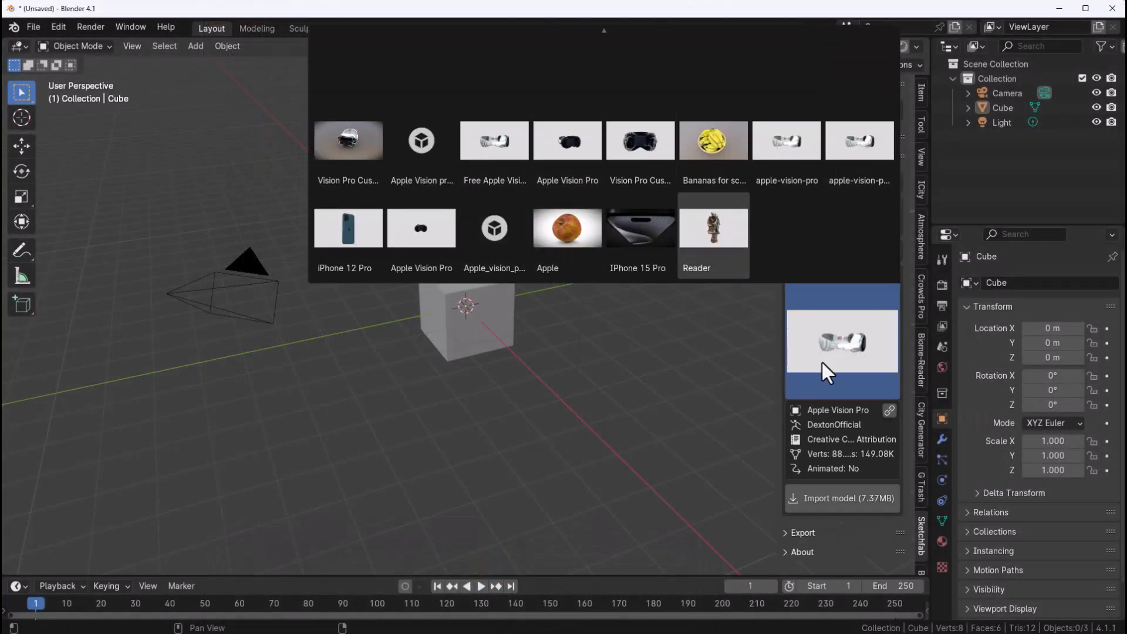
click(354, 137)
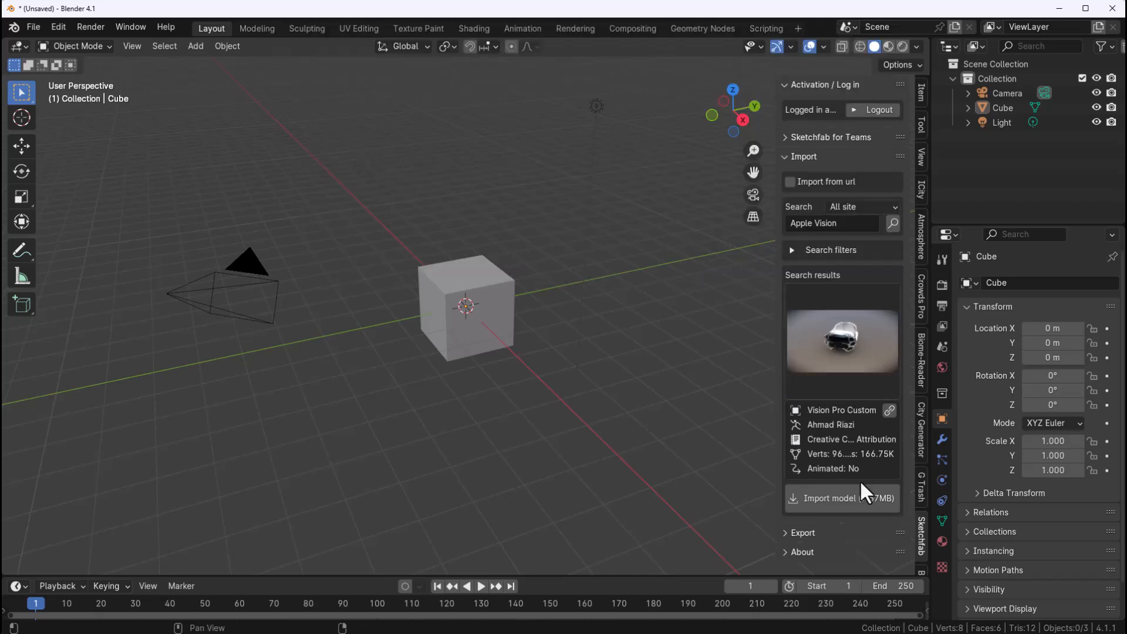
click(801, 494)
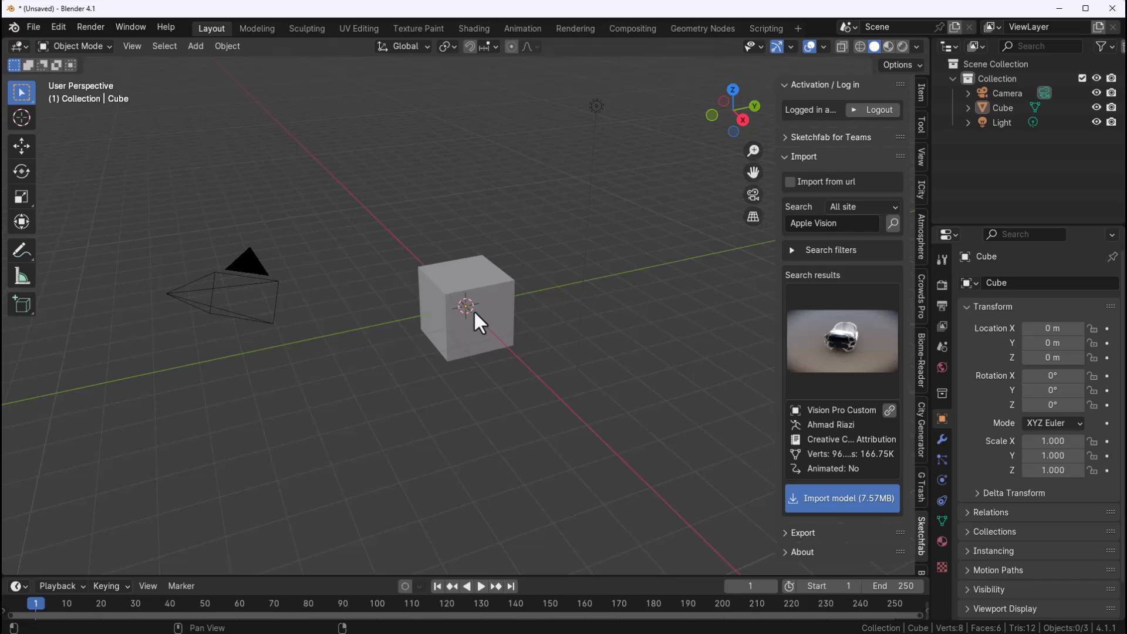
mouse_move(490, 293)
middle_down()
mouse_move(486, 306)
mouse_move(577, 337)
mouse_move(477, 280)
mouse_move(253, 292)
mouse_move(556, 417)
middle_up()
scroll(577, 329, up, 5)
Delete the default cube, the lattice object and the headset's cable.
click(557, 414)
key(Delete)
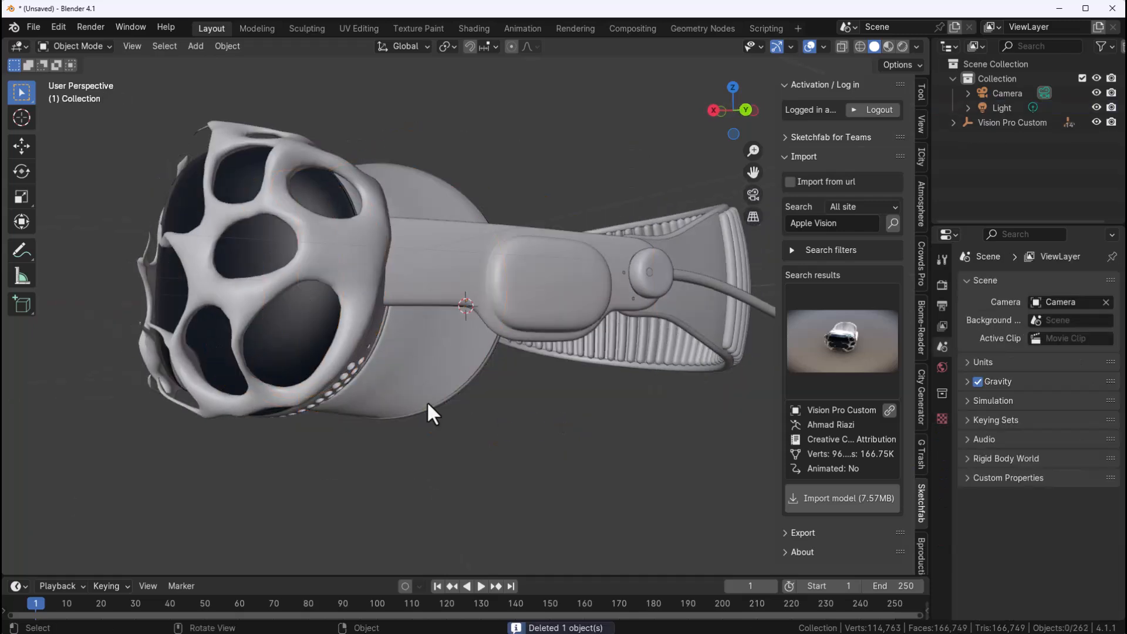
mouse_move(428, 411)
middle_down()
mouse_move(271, 325)
mouse_move(529, 353)
mouse_move(641, 396)
mouse_move(544, 321)
mouse_move(520, 361)
mouse_move(297, 352)
mouse_move(649, 365)
mouse_move(594, 316)
mouse_move(689, 341)
middle_up()
click(270, 325)
key(Delete)
scroll(642, 395, down, 5)
click(614, 322)
key(Delete)
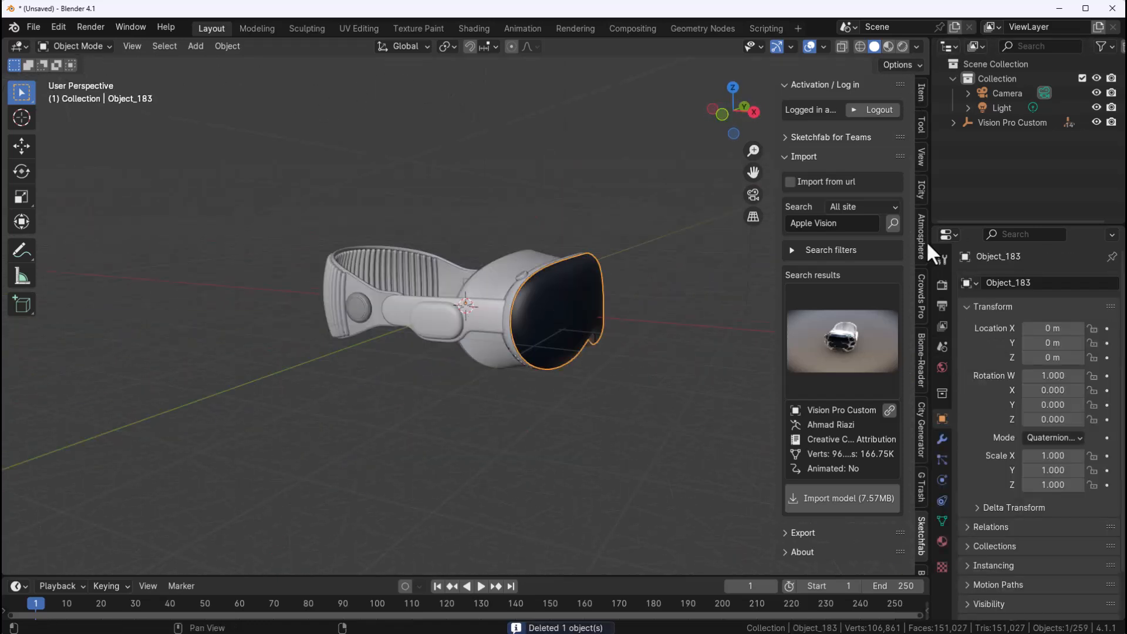
Switch the render engine to Cycles with GPU Compute as the device.
click(941, 285)
click(1045, 283)
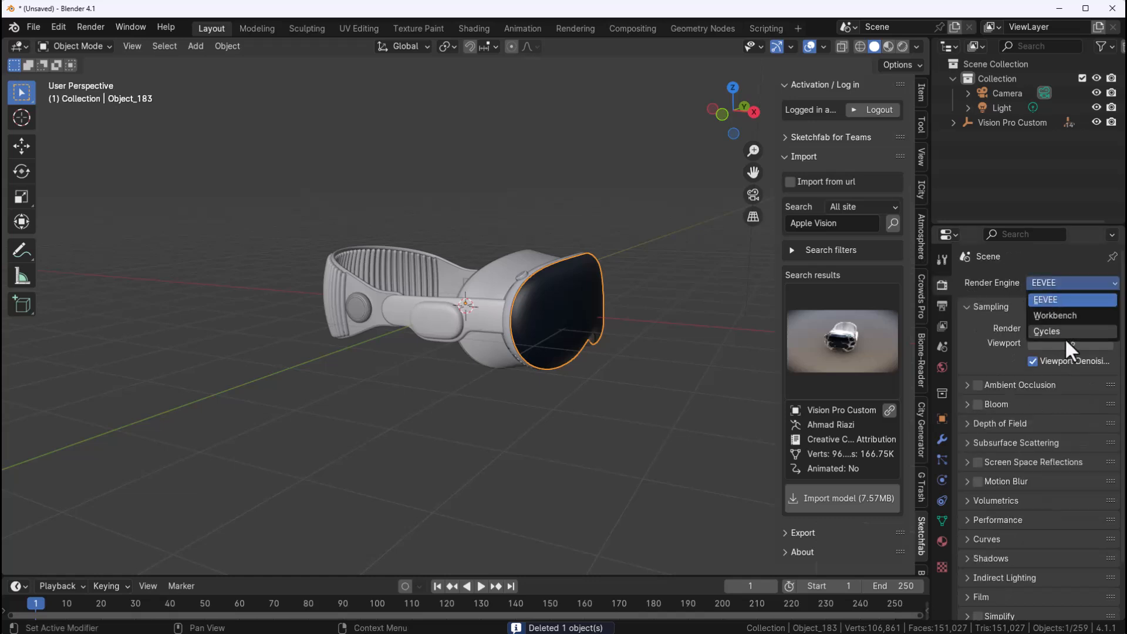
click(1065, 336)
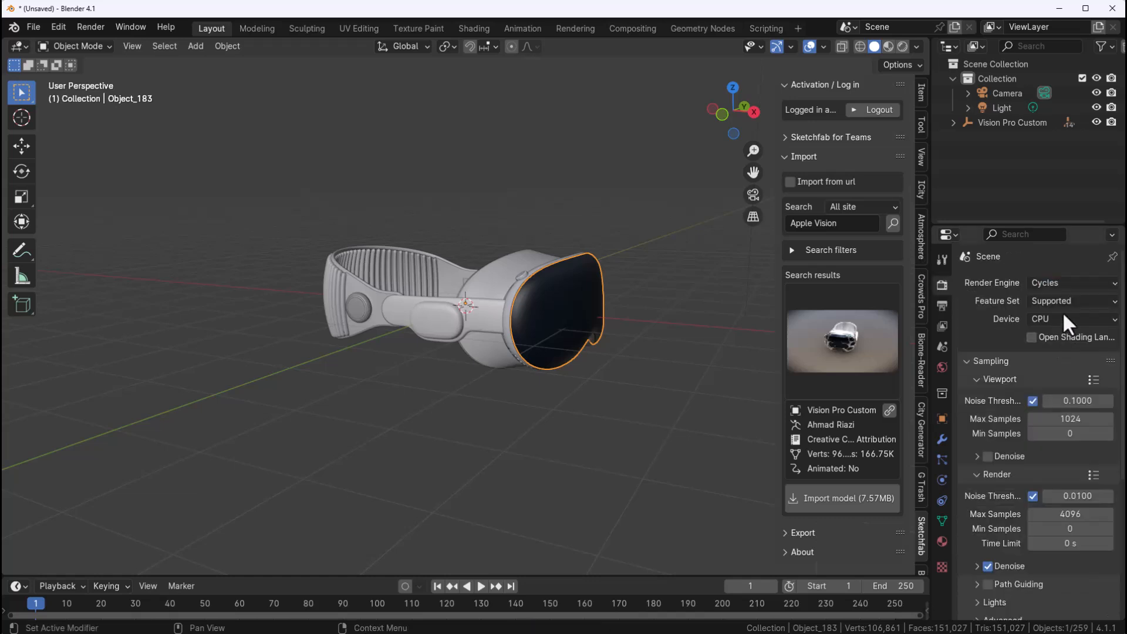
click(1063, 319)
click(1052, 349)
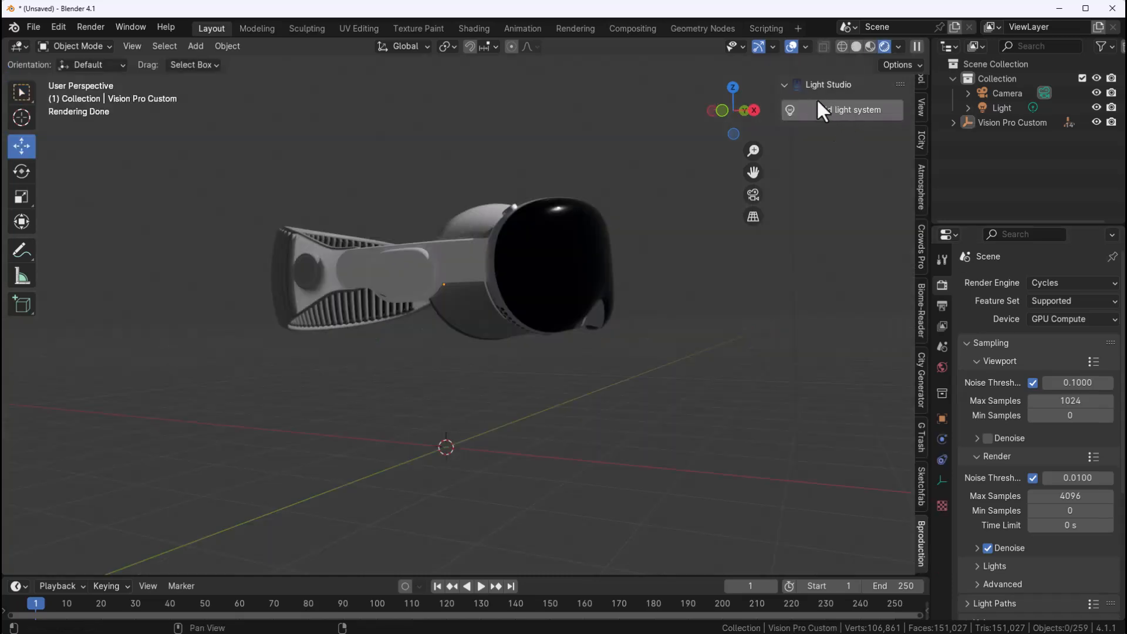
Add a Light Studio light system and set Background Intensity to 0.
click(849, 108)
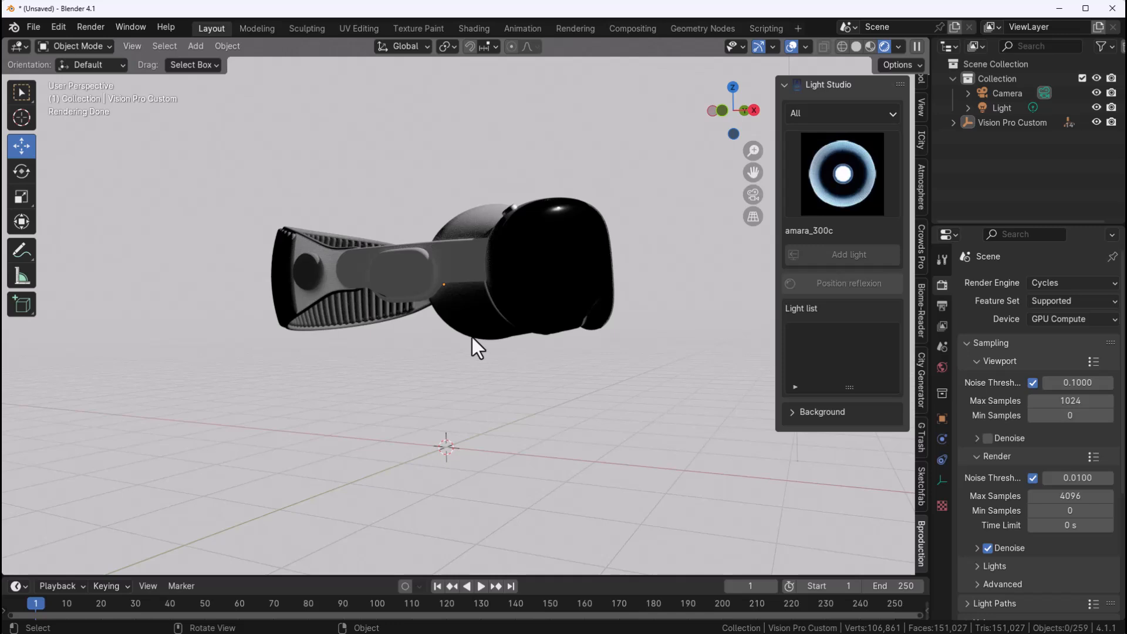
click(798, 413)
mouse_move(843, 513)
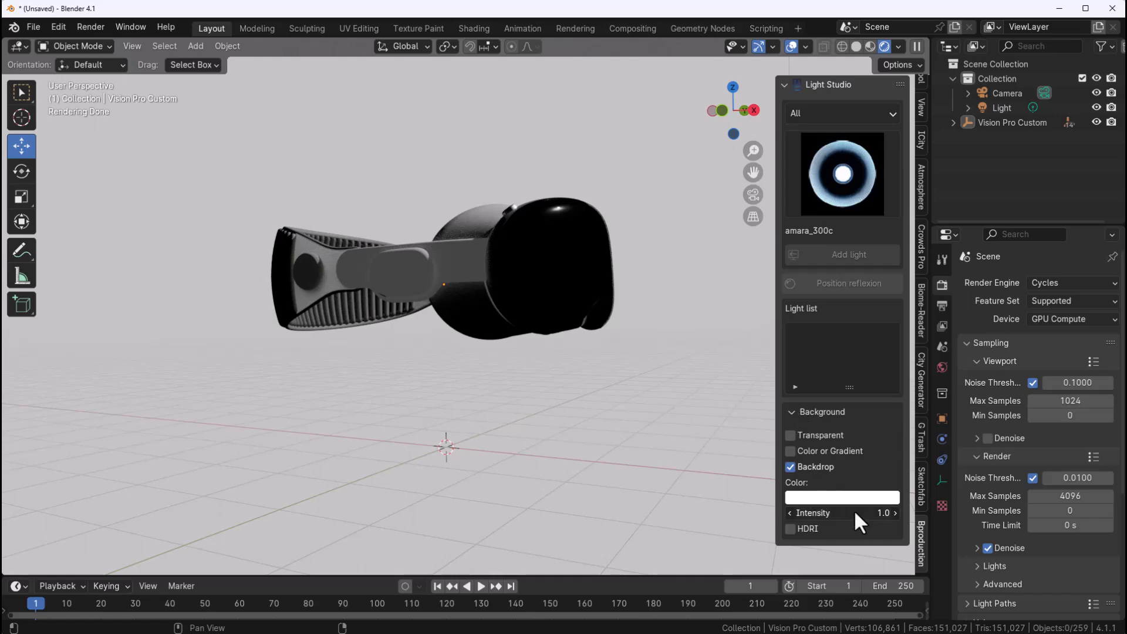
text(0)
key(Return)
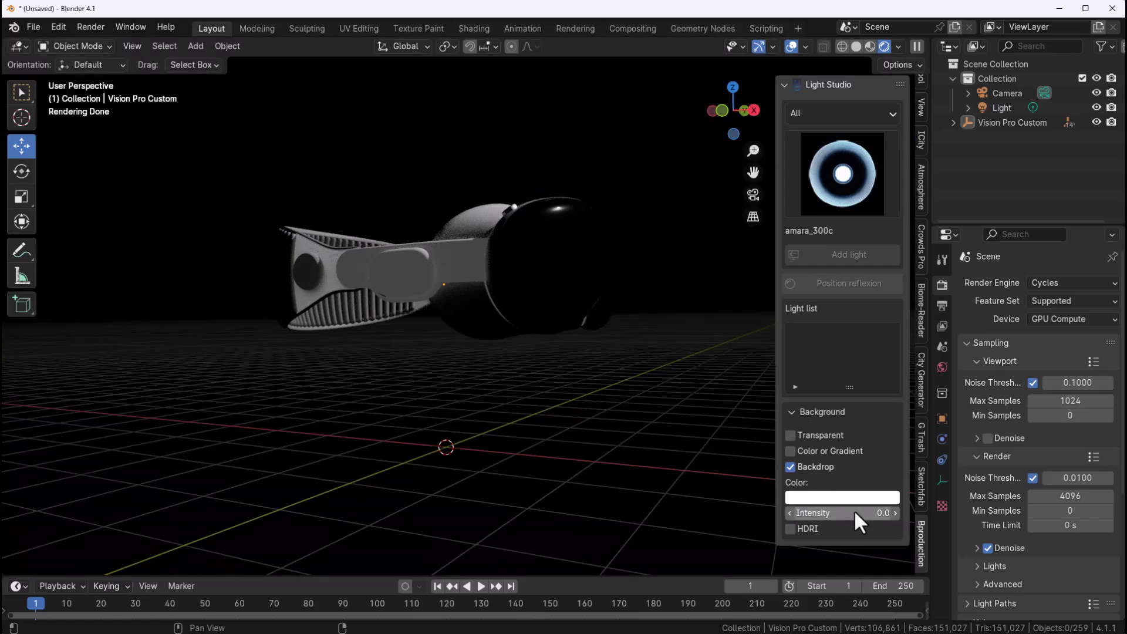
mouse_move(720, 451)
middle_down()
mouse_move(525, 411)
mouse_move(555, 400)
mouse_move(449, 363)
mouse_move(532, 357)
mouse_move(476, 327)
mouse_move(598, 381)
middle_up()
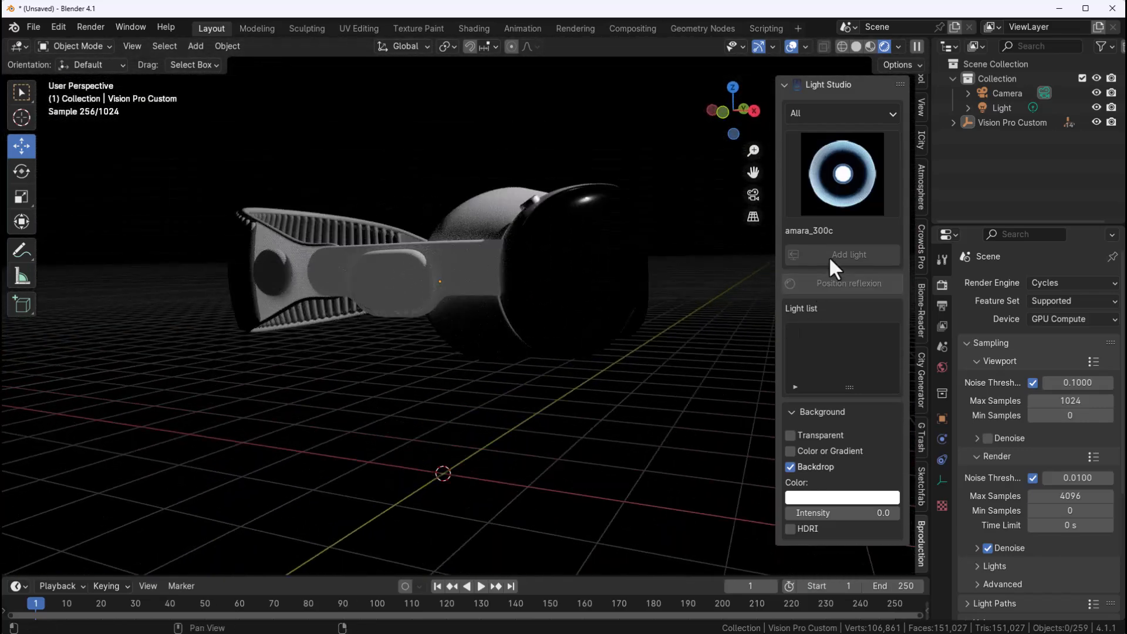
Add a profoto_softbox_honeycomb light aimed at the headset's visor.
click(846, 188)
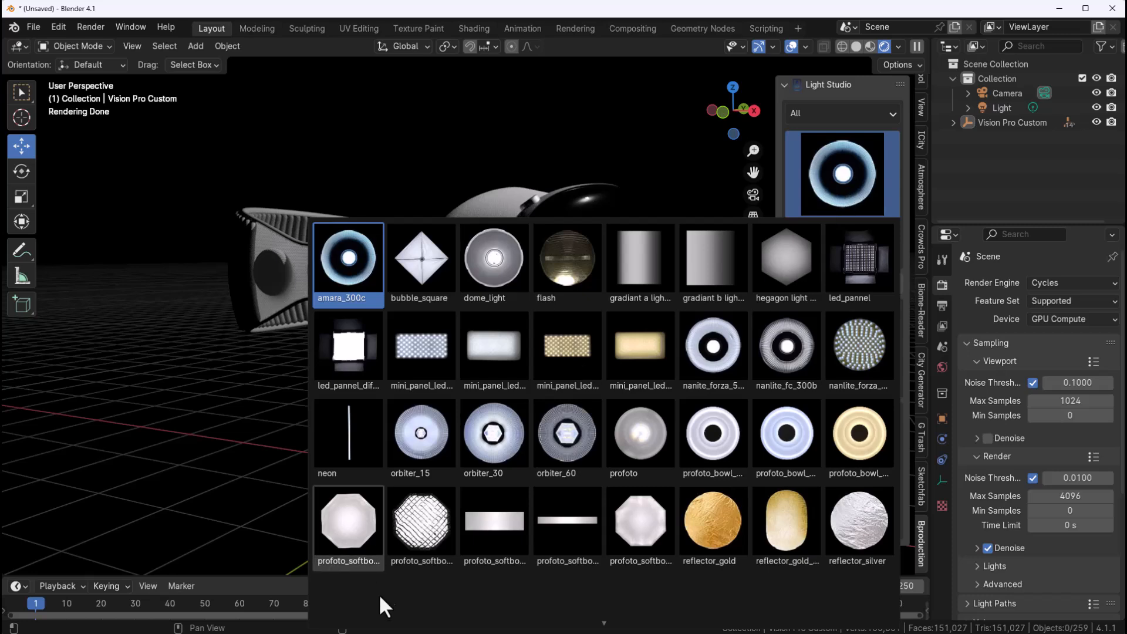
click(414, 527)
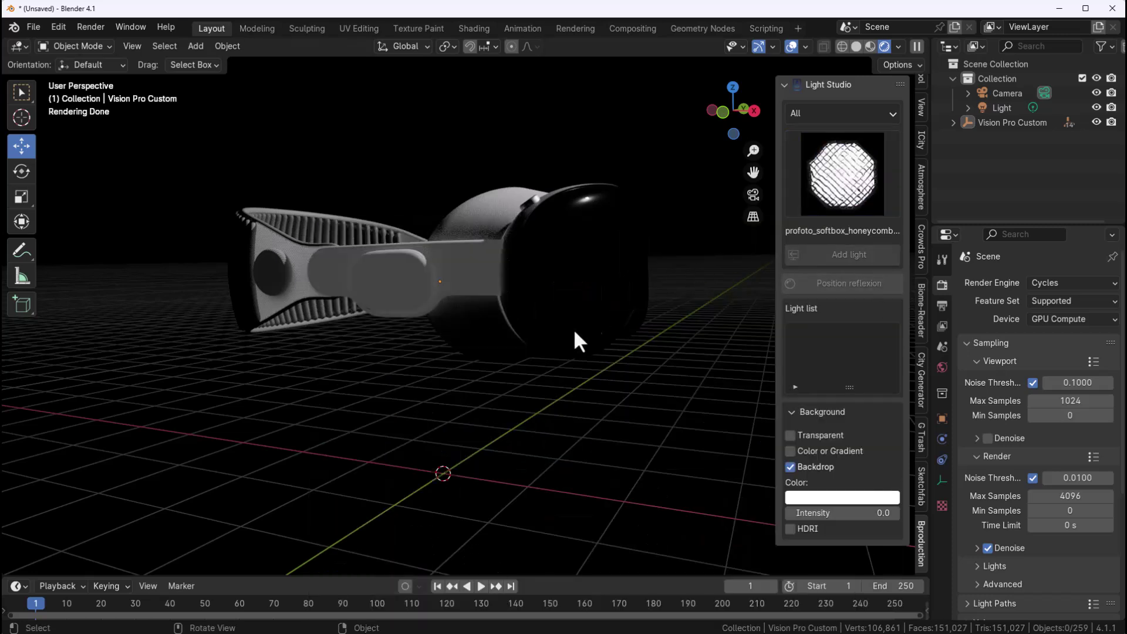
mouse_move(574, 332)
middle_down()
mouse_move(441, 373)
mouse_move(511, 345)
middle_up()
click(547, 269)
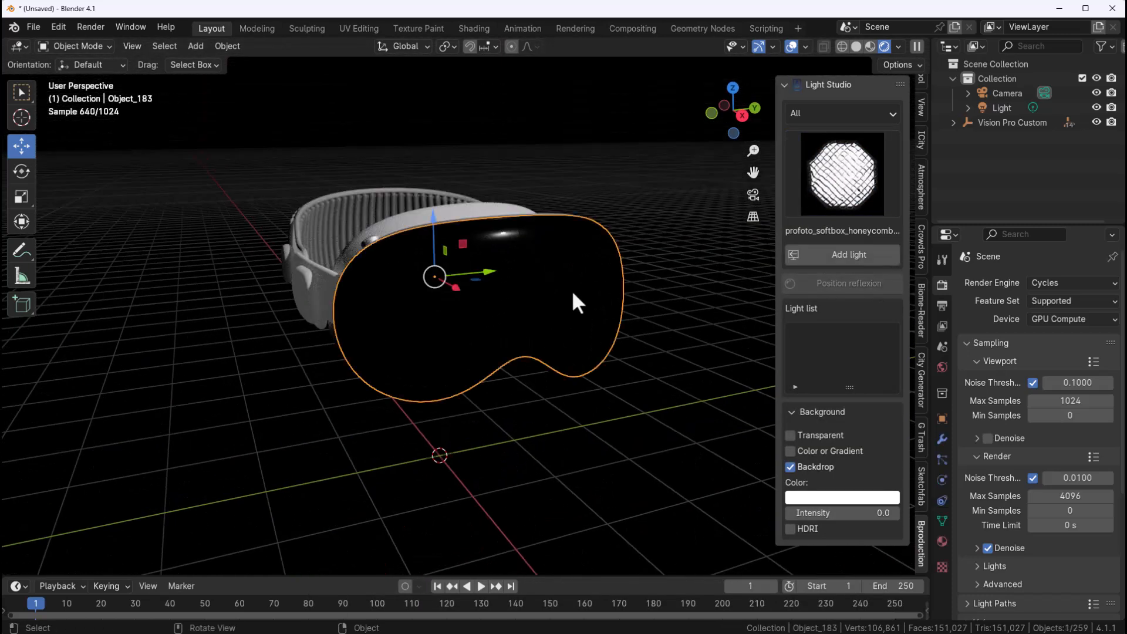
click(824, 254)
Scale the honeycomb softbox up and move its plane to a new spot around the headset.
middle_drag(571, 393, 552, 369)
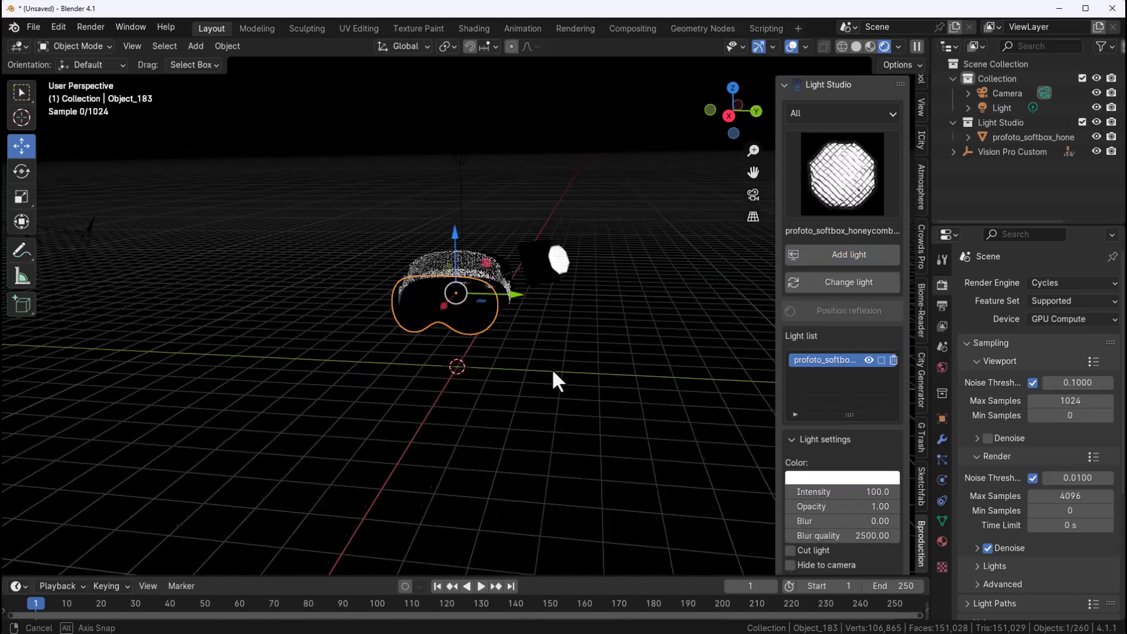
click(545, 256)
key(s)
click(608, 292)
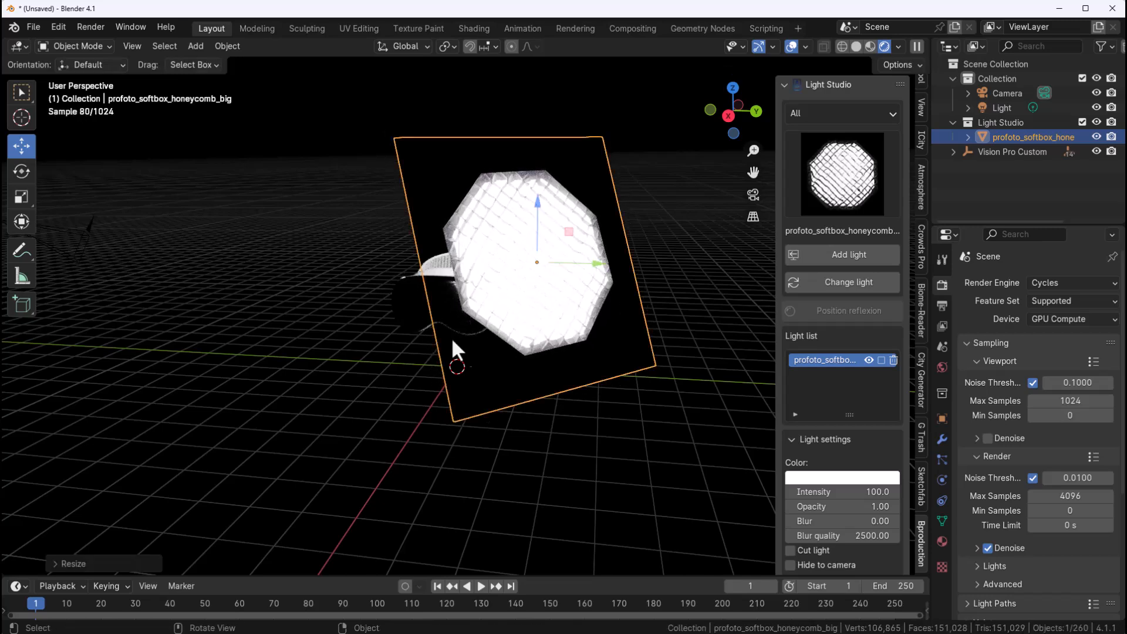
mouse_move(452, 344)
middle_down()
mouse_move(536, 307)
mouse_move(583, 335)
mouse_move(620, 227)
middle_up()
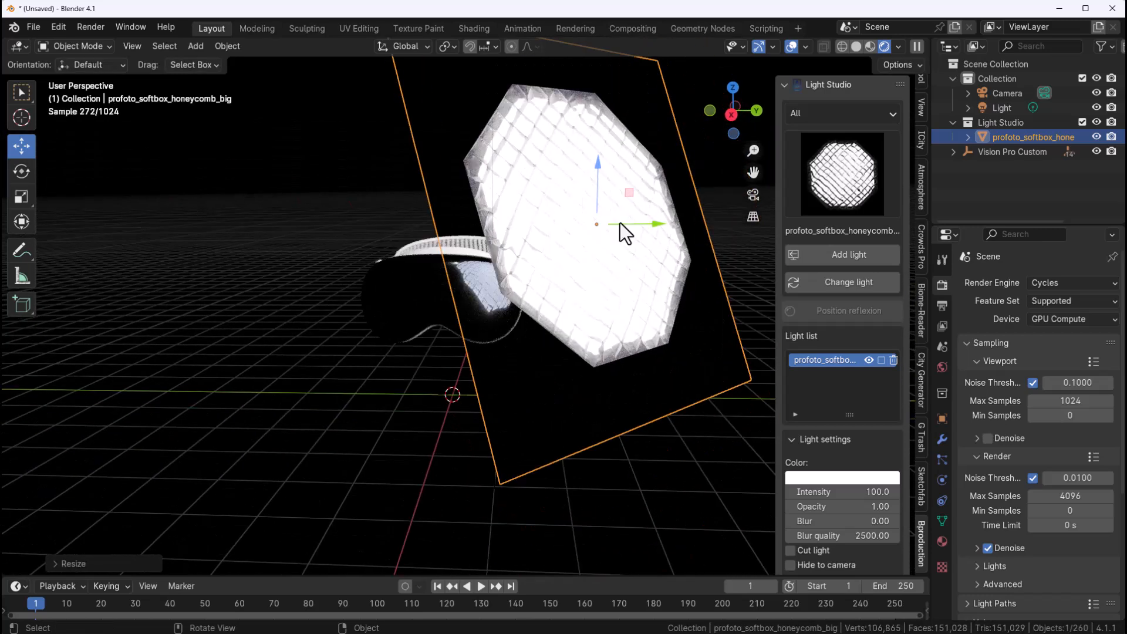
key(g)
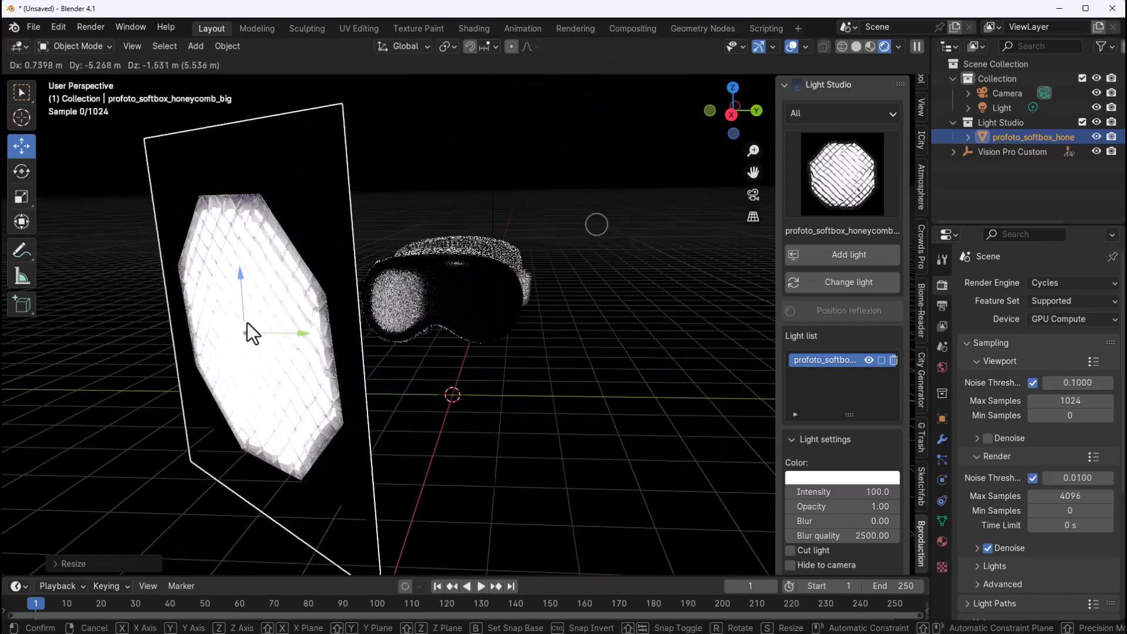
click(360, 264)
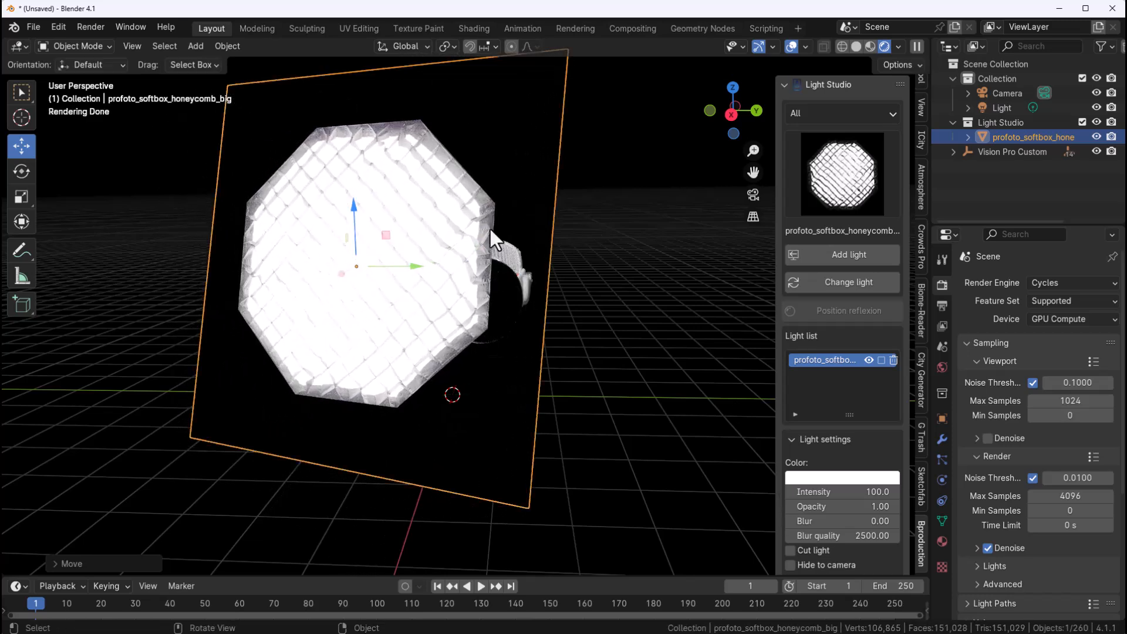
middle_drag(391, 358, 454, 283)
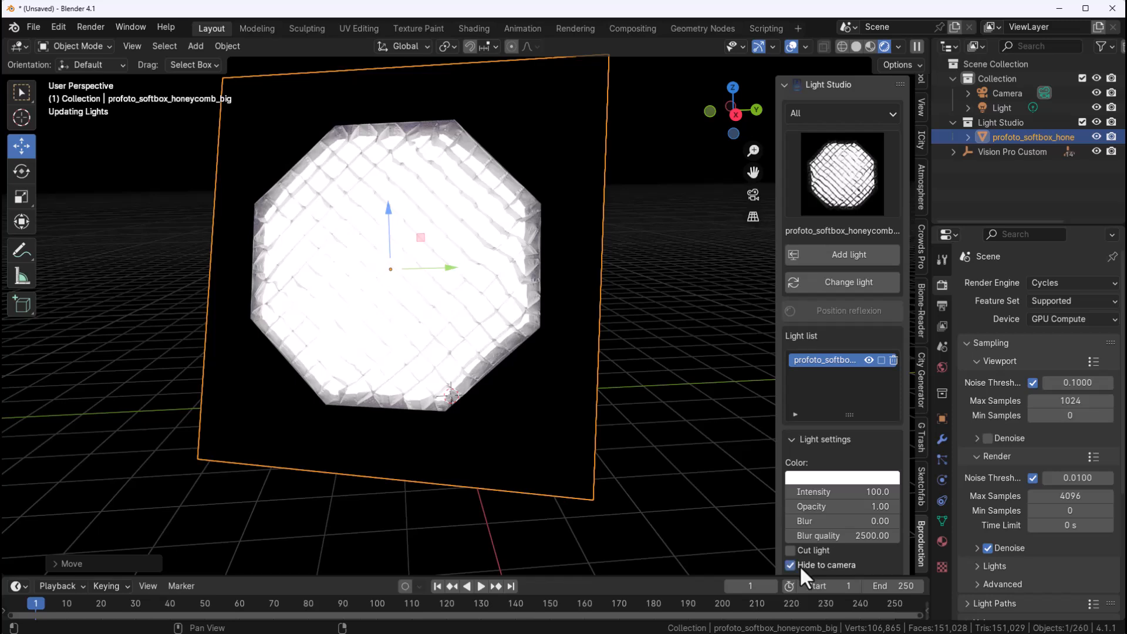
mouse_move(391, 271)
mouse_down()
mouse_move(453, 222)
mouse_move(551, 252)
mouse_move(573, 244)
mouse_up()
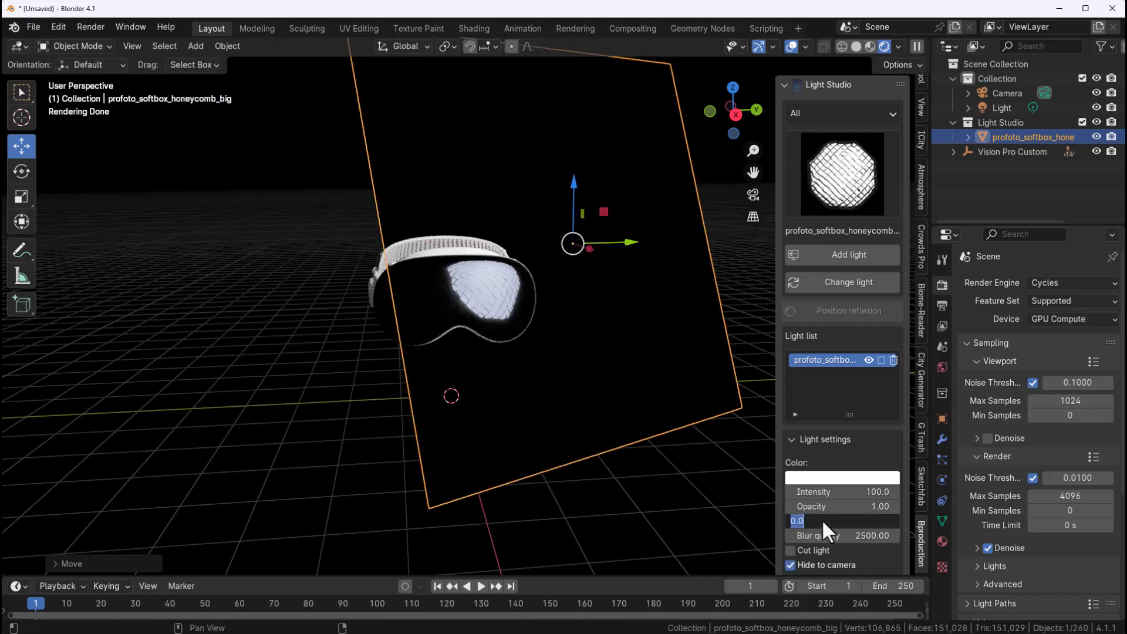
text(51)
Set the softbox hidden to camera with Blur 1 and nudge its plane again.
key(Return)
drag(863, 497, 855, 493)
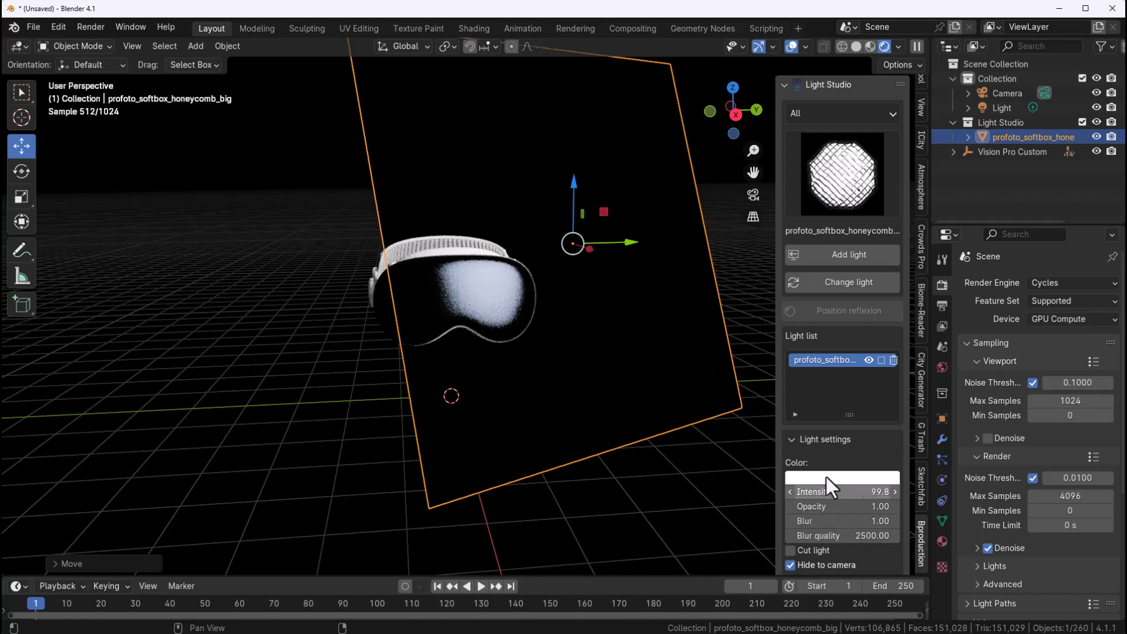
mouse_move(604, 209)
mouse_down()
mouse_move(808, 111)
mouse_move(807, 133)
mouse_up()
Add a profoto_softbox_big light and a reflector_silver light from the preset gallery.
click(862, 181)
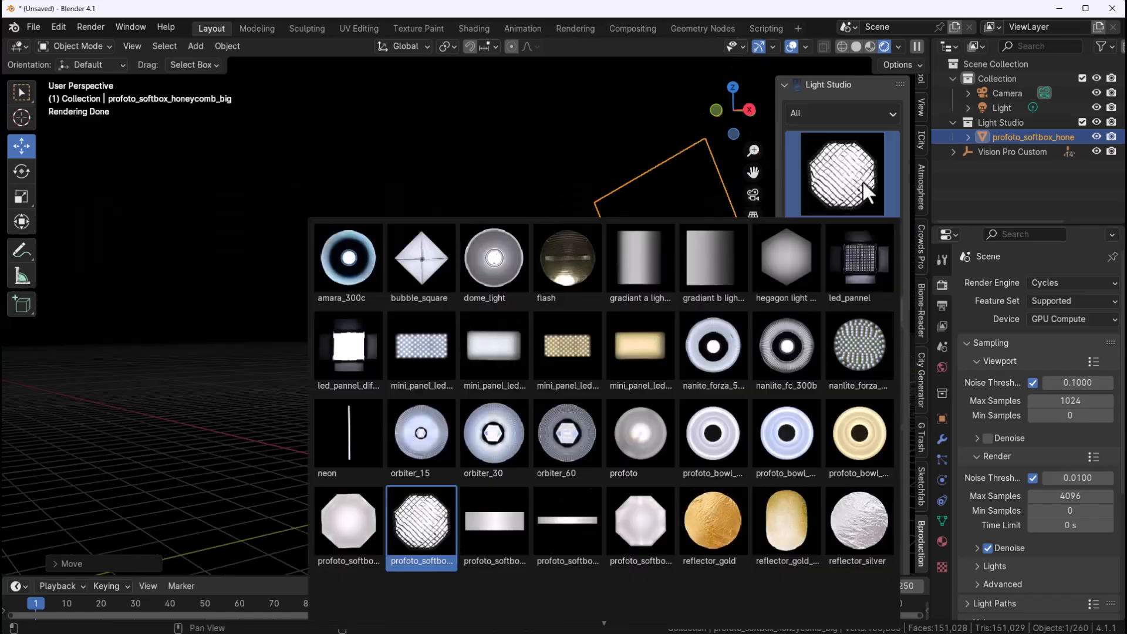
click(348, 525)
click(854, 254)
click(843, 171)
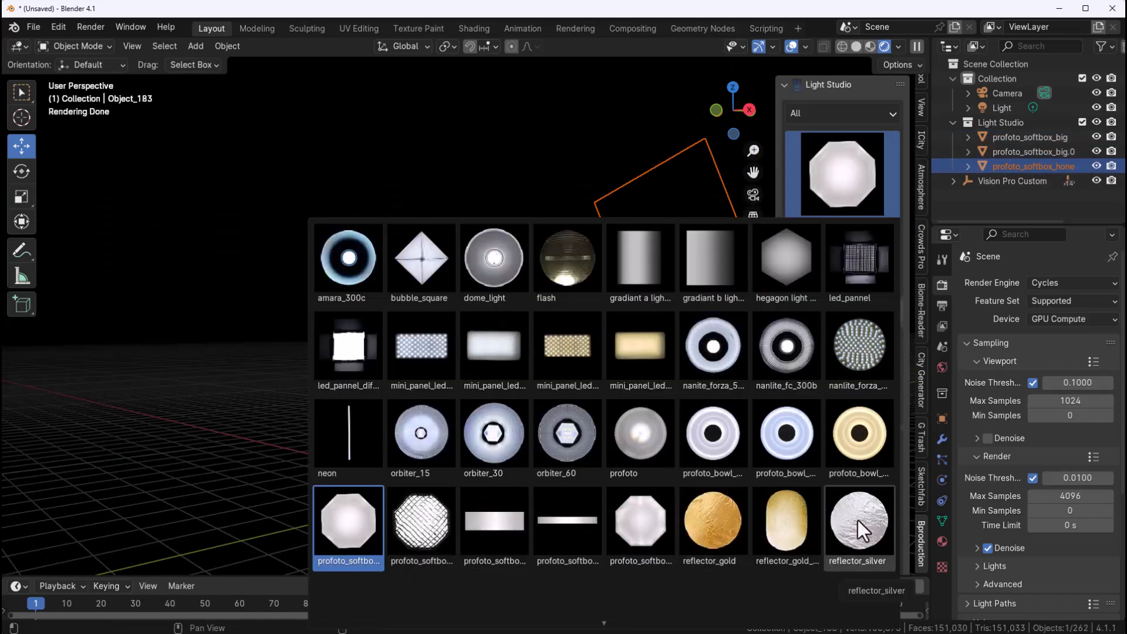
click(858, 521)
click(849, 282)
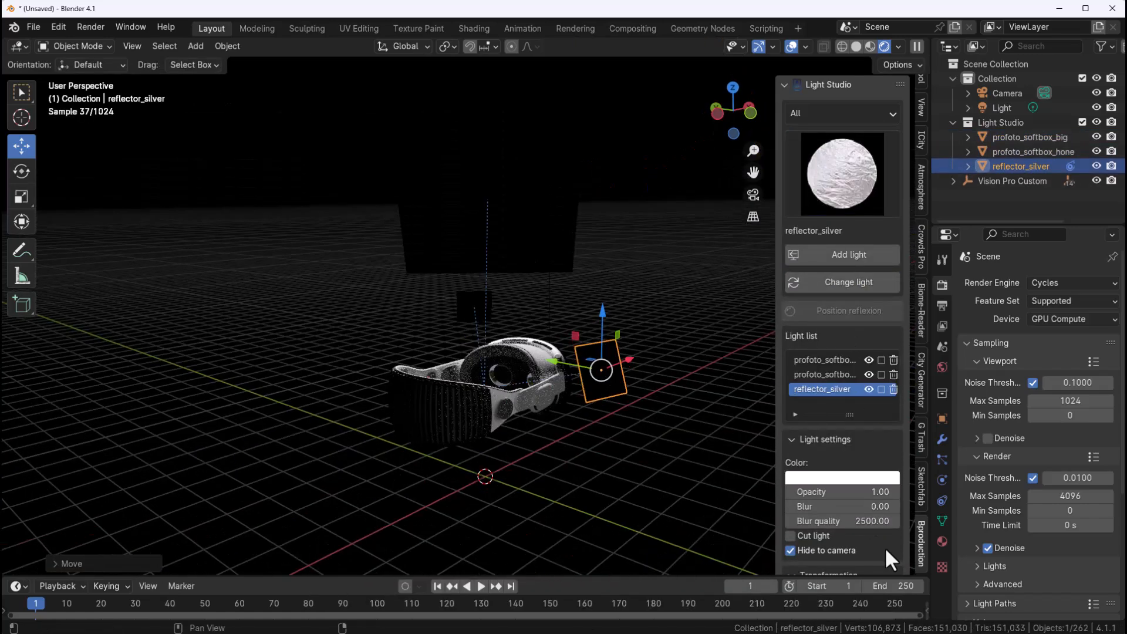
Move the big softbox along its local plane to a new position.
mouse_move(617, 494)
middle_down()
mouse_move(418, 432)
mouse_move(369, 387)
middle_up()
click(574, 390)
key(g)
key(z)
key(z)
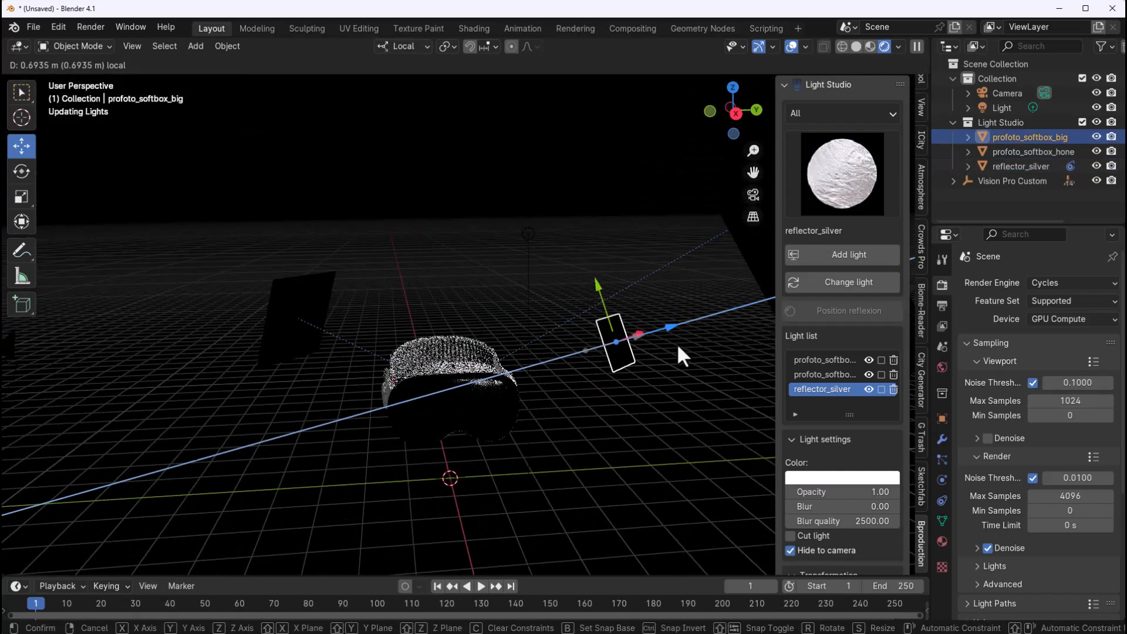
key(shift+x)
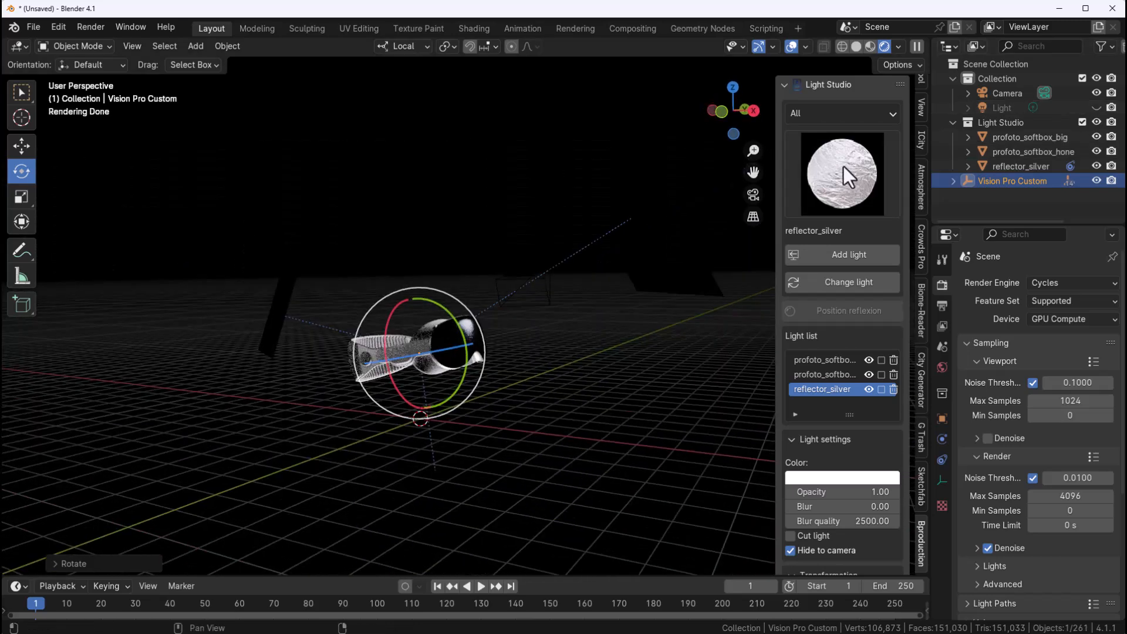
click(844, 161)
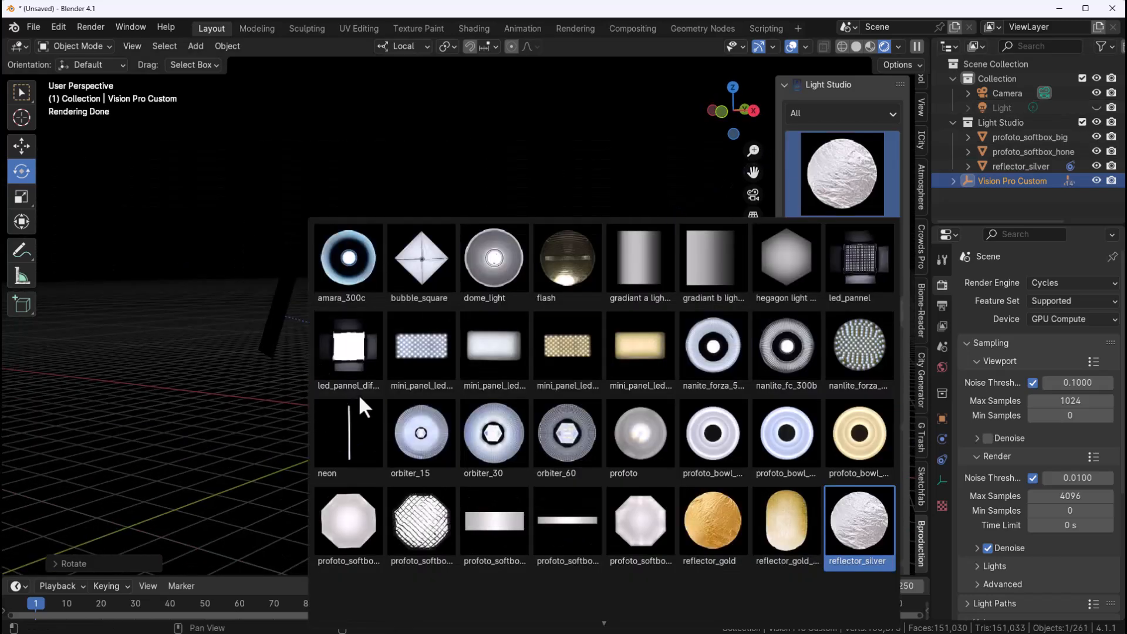
Add an led_pannel_diffuser light and scale it up.
click(349, 352)
click(821, 261)
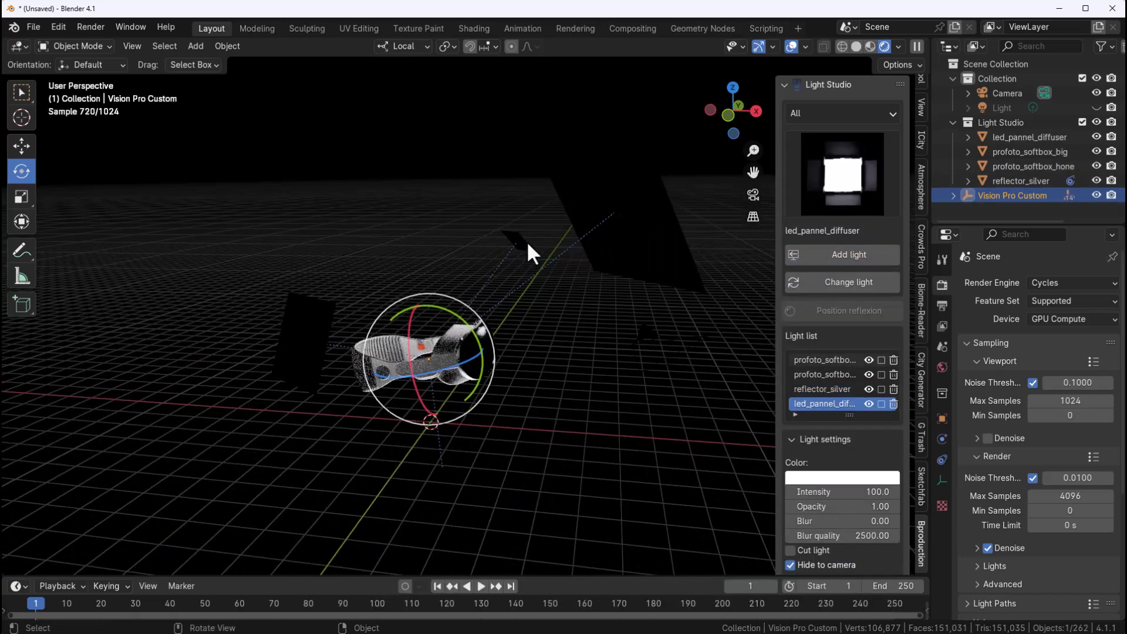
click(526, 240)
key(s)
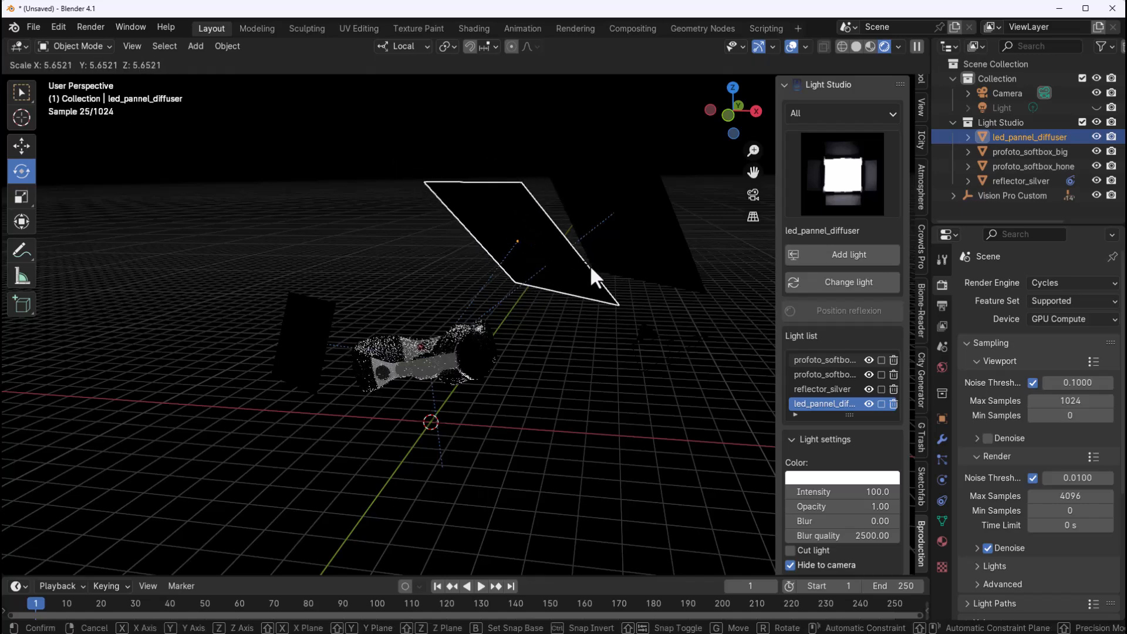
click(591, 265)
Reposition the LED panel light around the headset.
middle_drag(755, 359, 110, 149)
key(shift+space)
key(g)
middle_drag(136, 188, 540, 274)
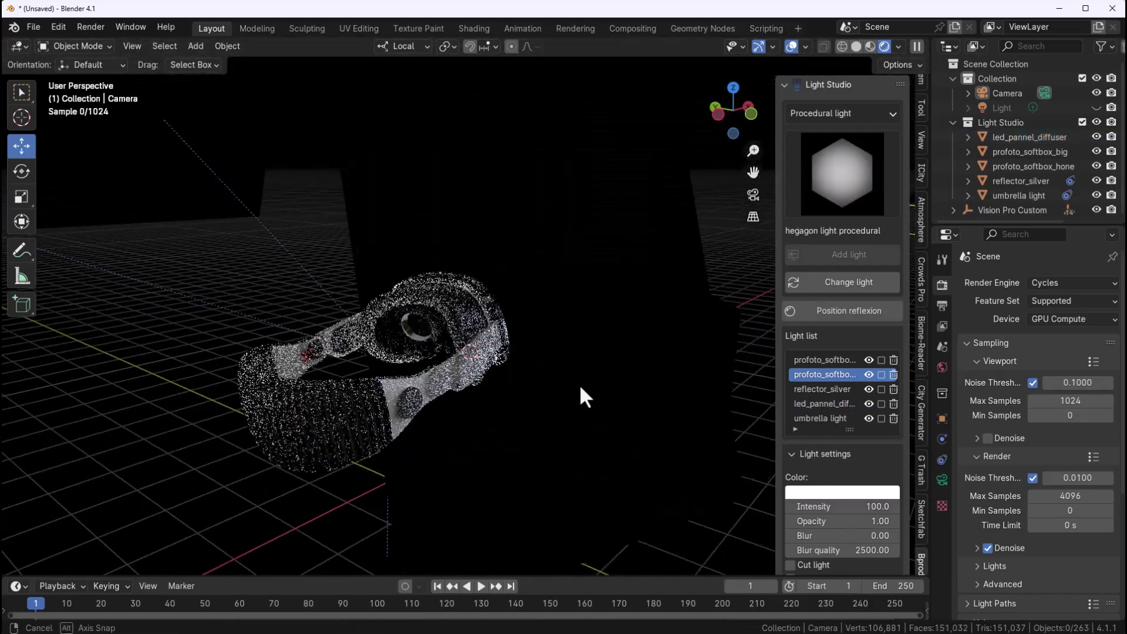
middle_drag(582, 388, 366, 444)
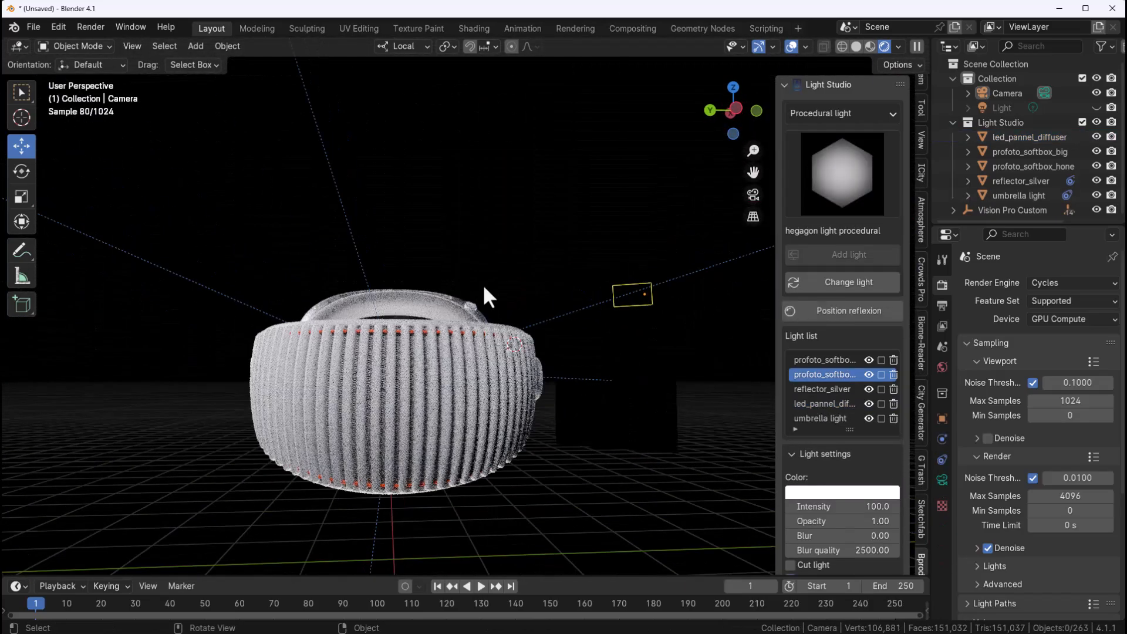
mouse_move(506, 449)
middle_down()
mouse_move(256, 478)
mouse_move(433, 411)
mouse_move(519, 428)
mouse_move(340, 432)
middle_up()
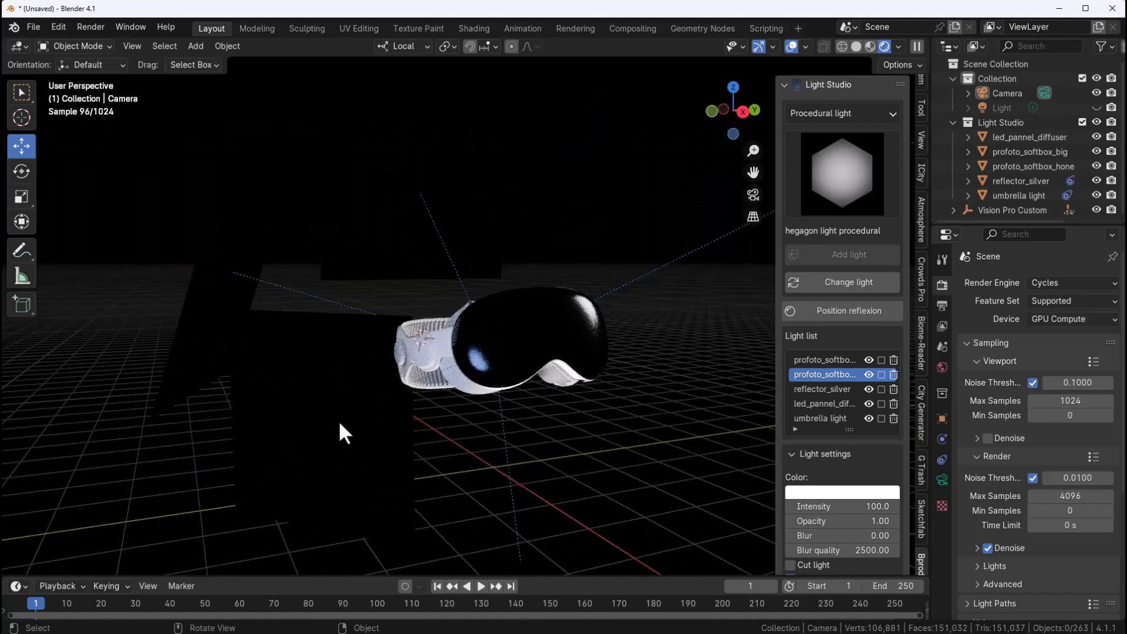
Move the umbrella light on its own plane beside the headset and view through the camera.
click(361, 407)
middle_drag(392, 462, 317, 376)
key(g)
key(shift+x)
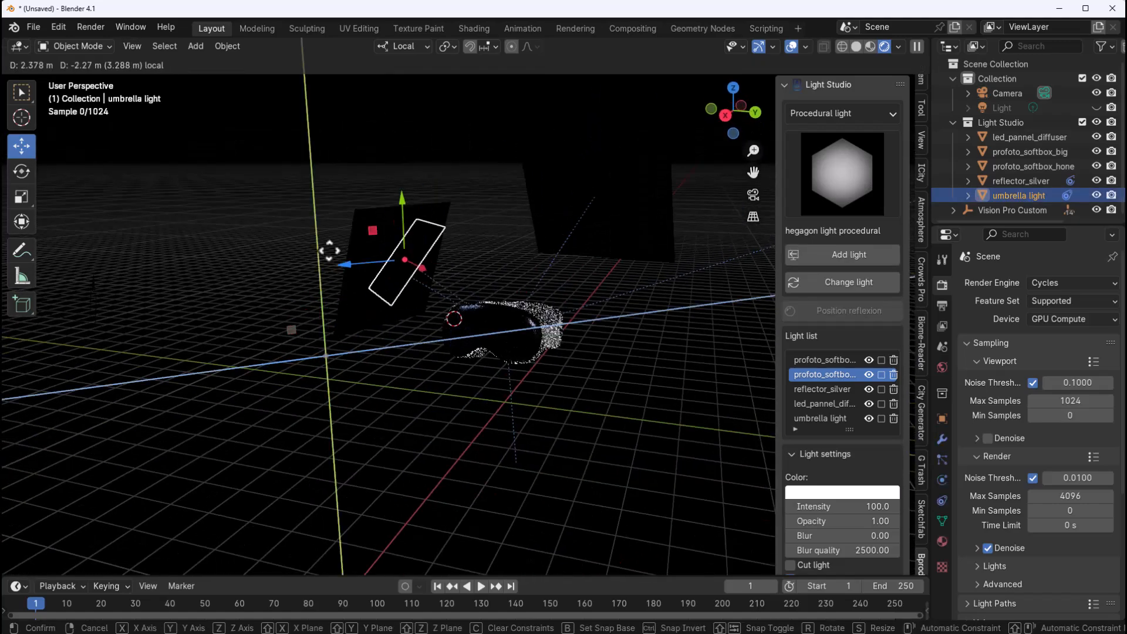
click(316, 360)
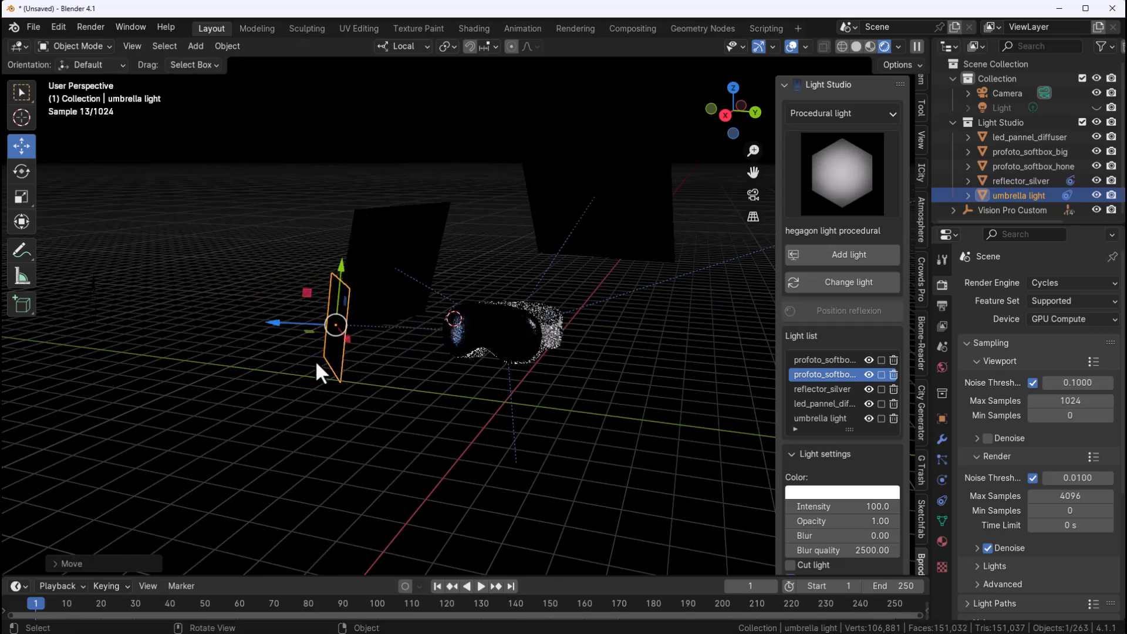
middle_drag(316, 361, 368, 396)
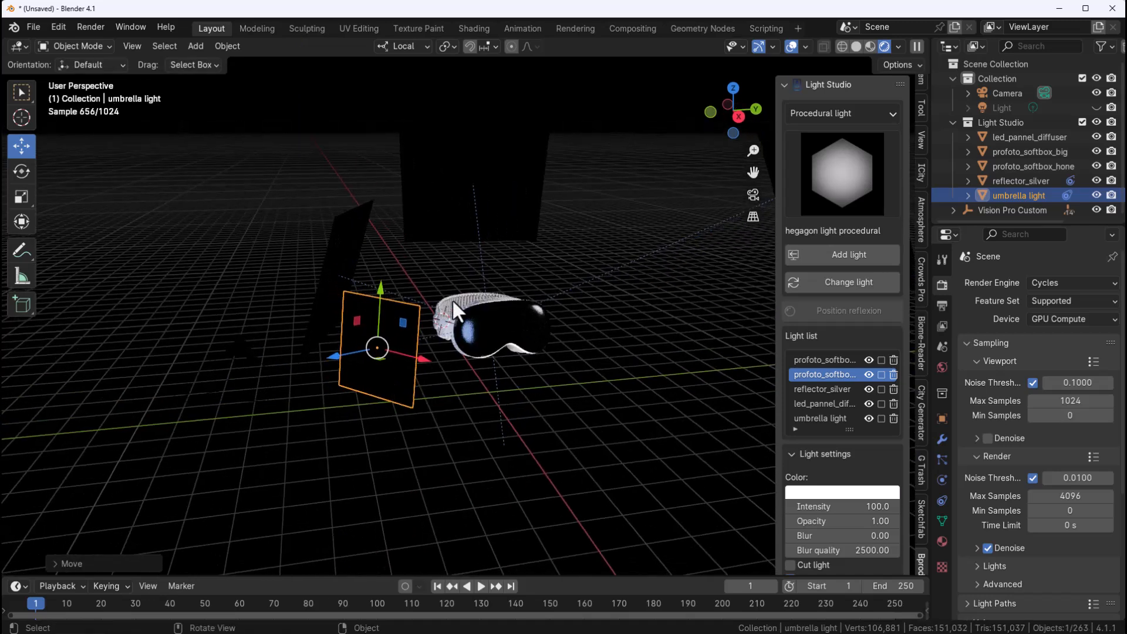
scroll(455, 310, up, 3)
mouse_move(357, 325)
middle_down()
mouse_move(287, 349)
mouse_move(304, 345)
middle_up()
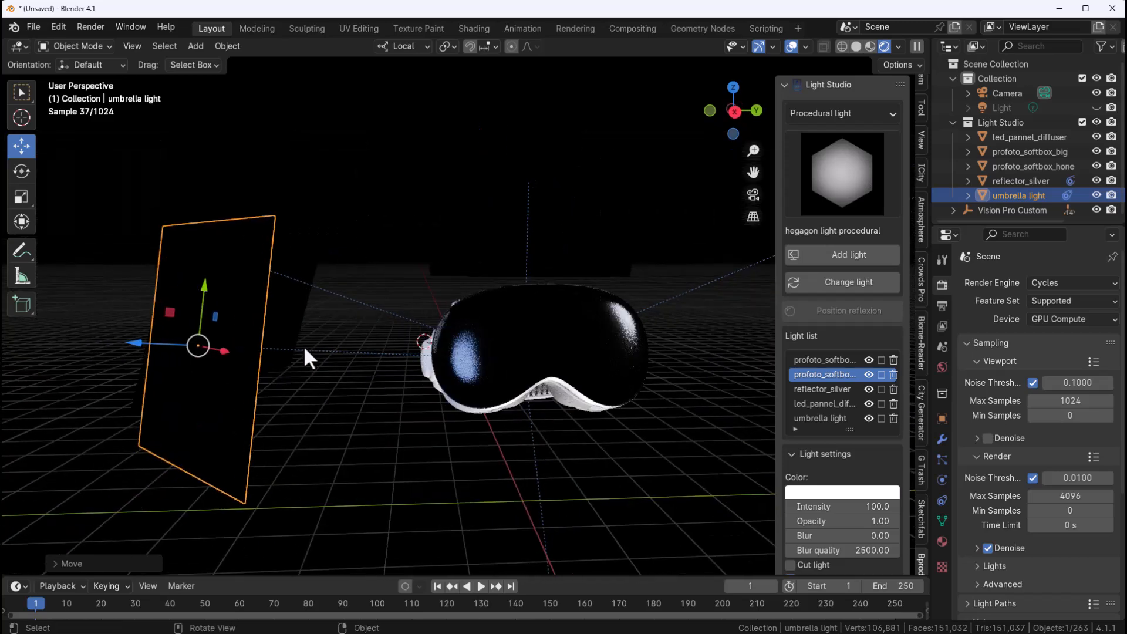
key(KP_0)
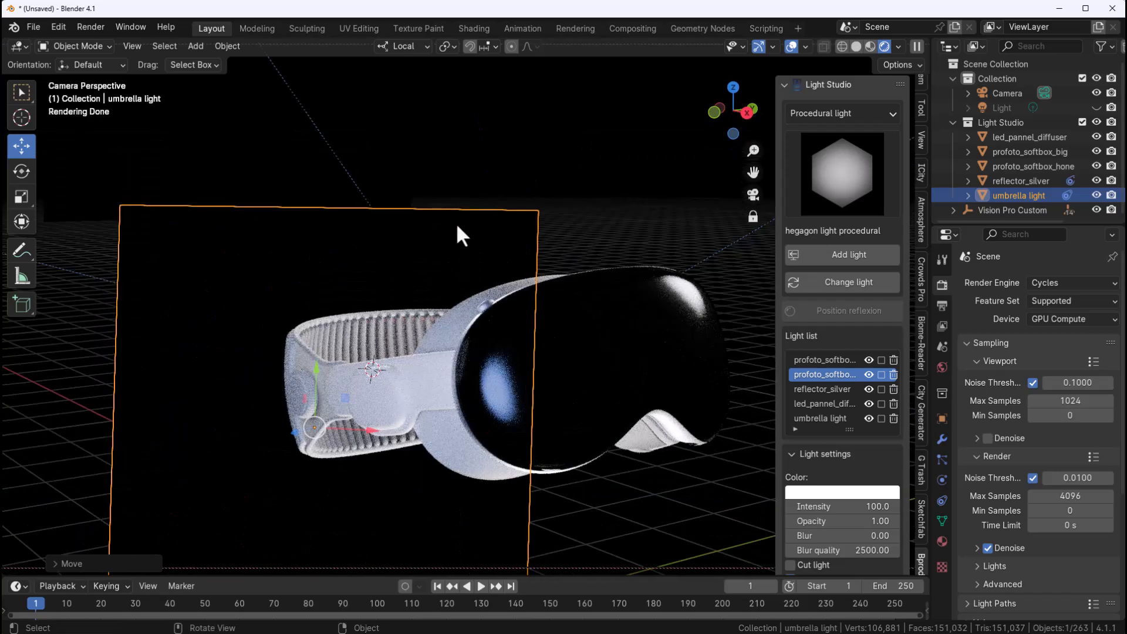
Select the umbrella light plane and drag it out to the left of the headset.
click(820, 418)
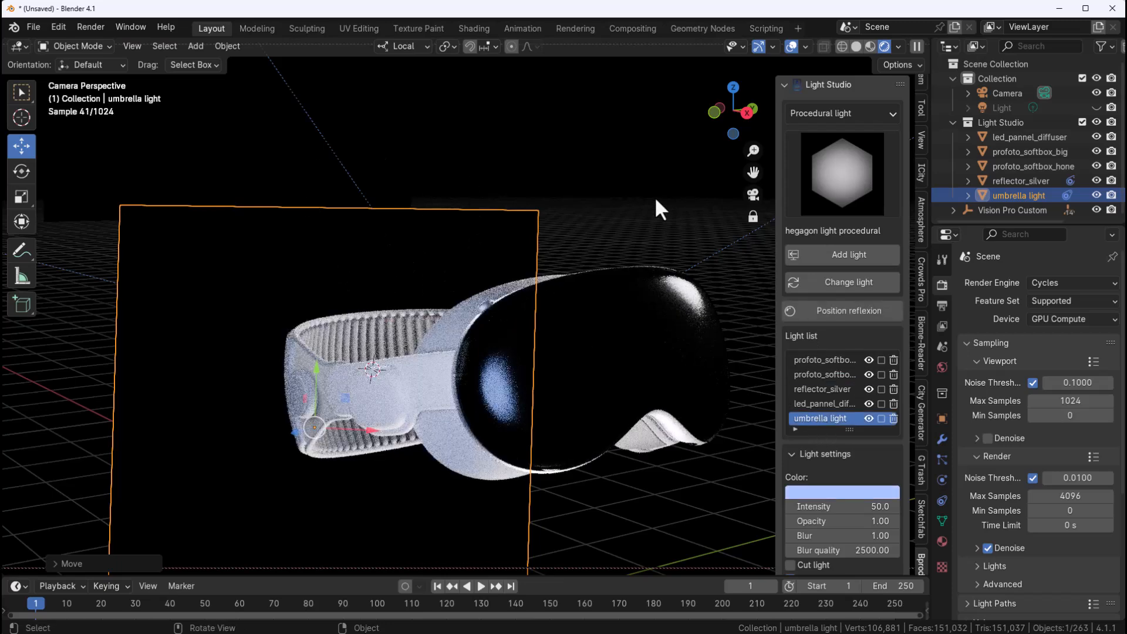
click(494, 228)
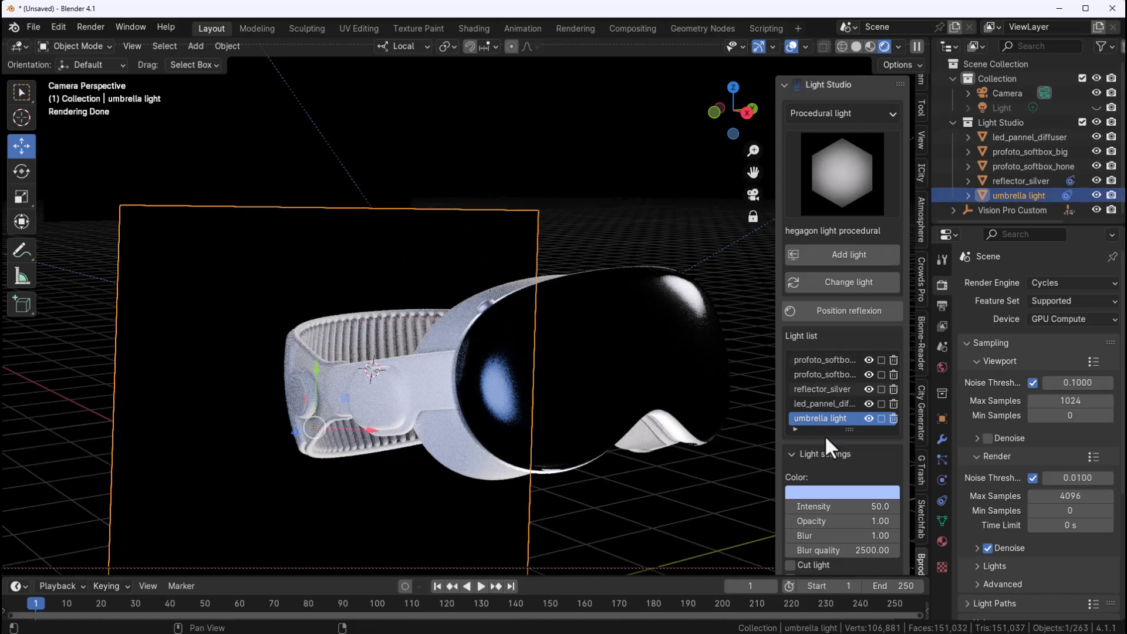
click(537, 202)
click(447, 295)
scroll(383, 189, down, 3)
click(365, 165)
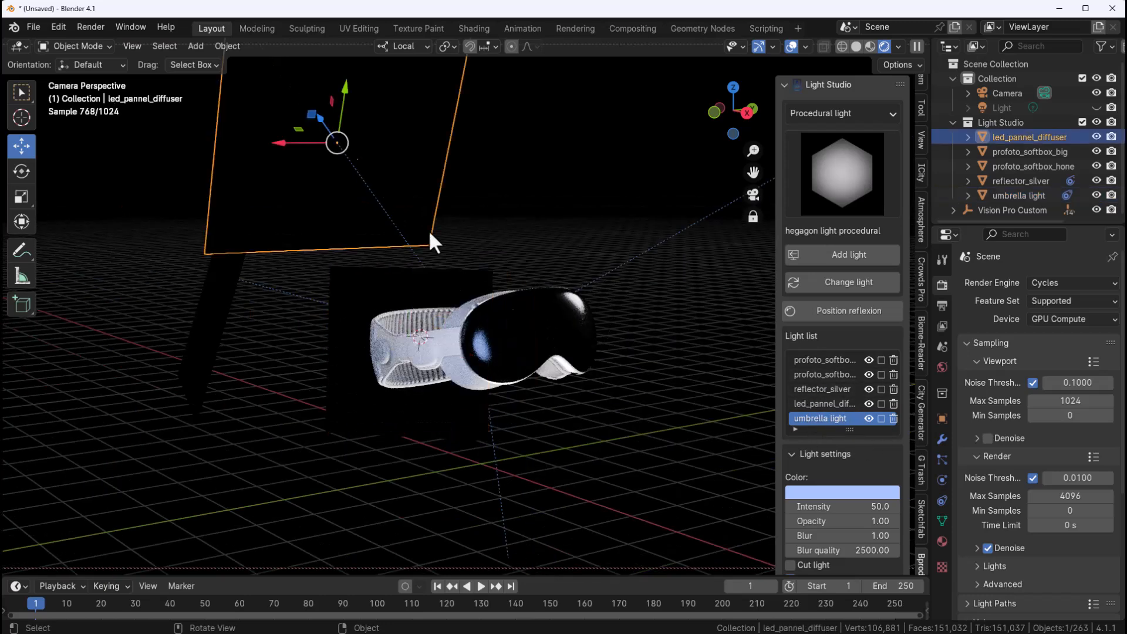
click(386, 286)
scroll(406, 297, up, 3)
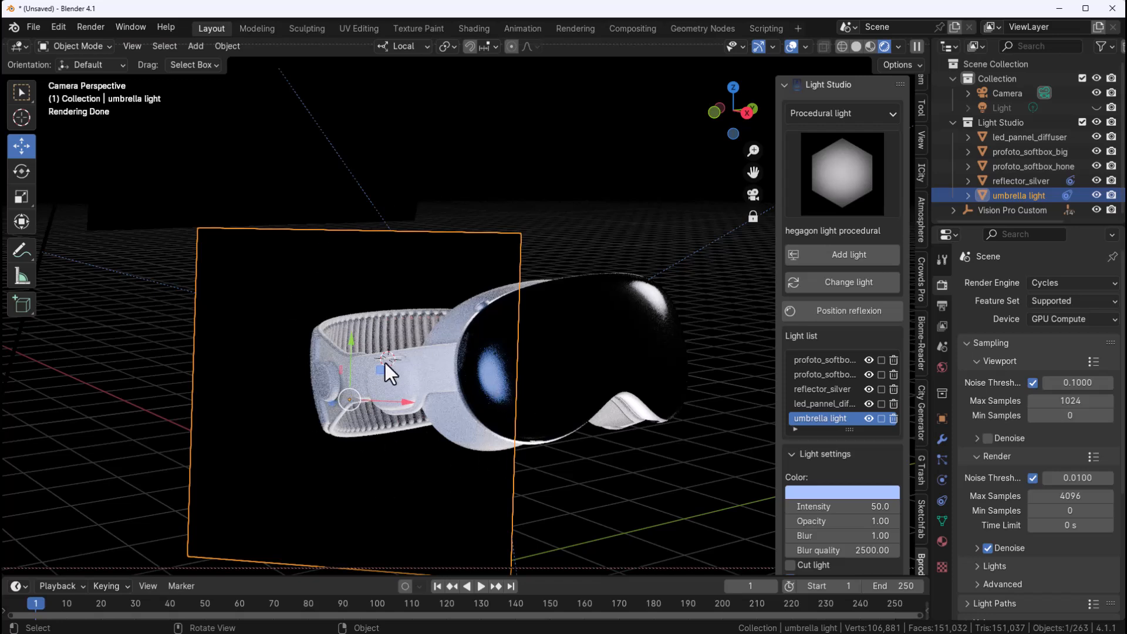
mouse_move(385, 364)
mouse_down()
mouse_move(261, 336)
mouse_move(188, 335)
mouse_up()
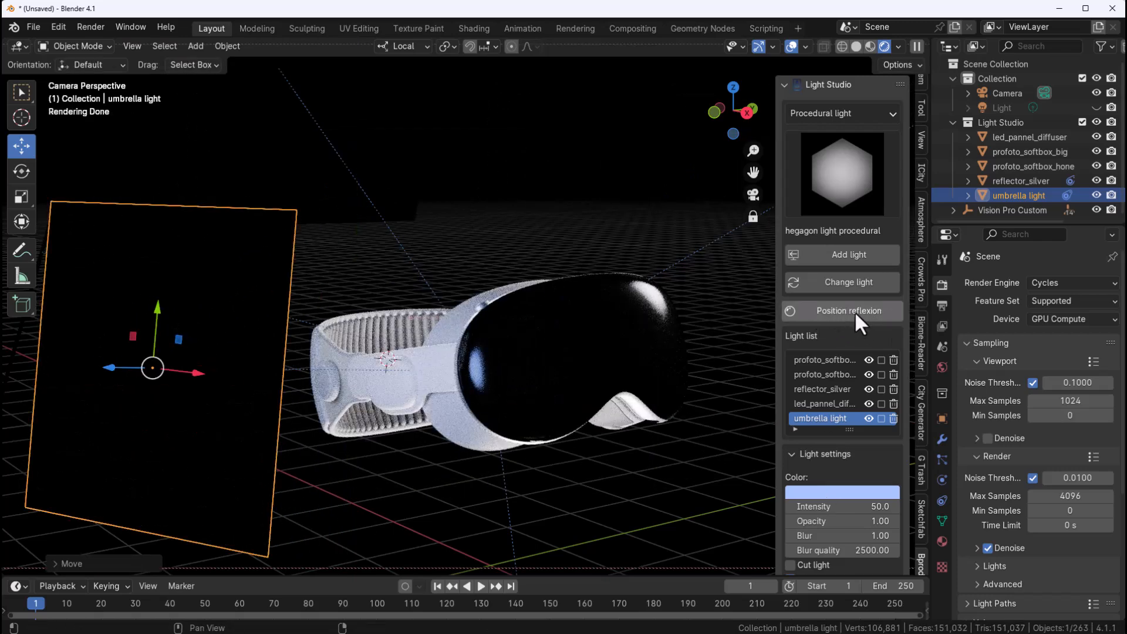
Use Position reflexion to place the umbrella light's highlight on the visor's lower front.
click(855, 310)
click(554, 404)
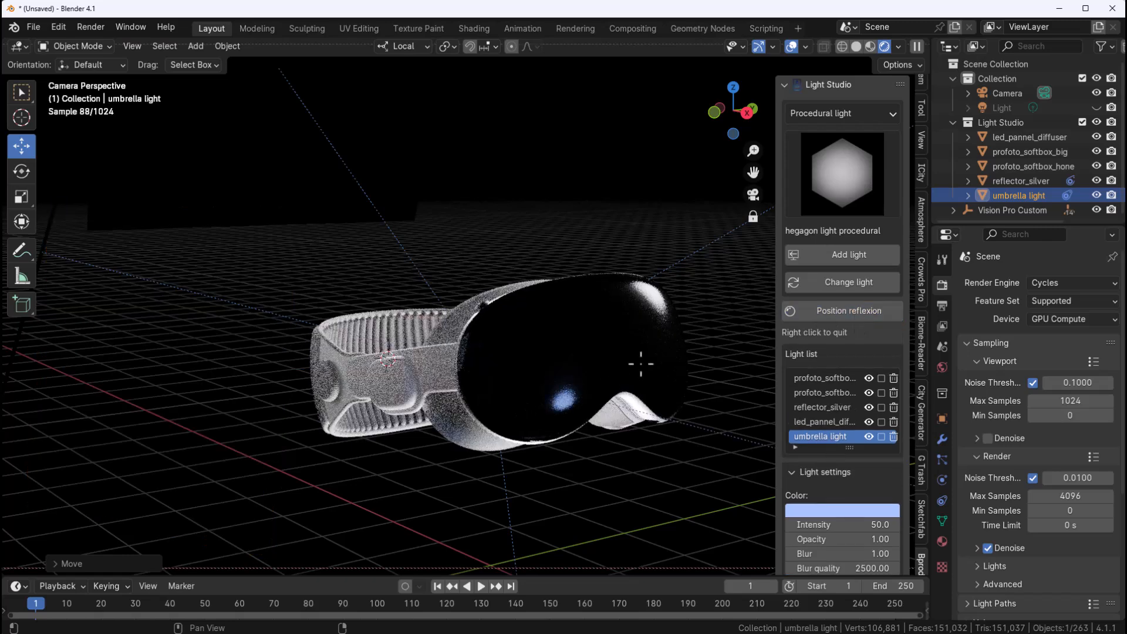
click(616, 390)
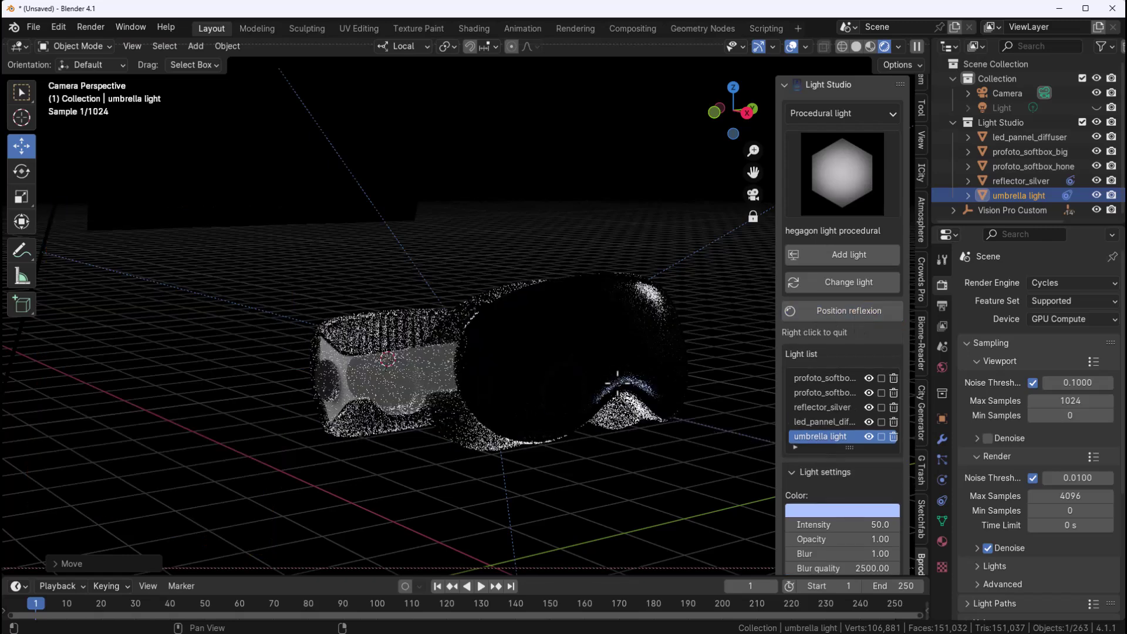
click(543, 294)
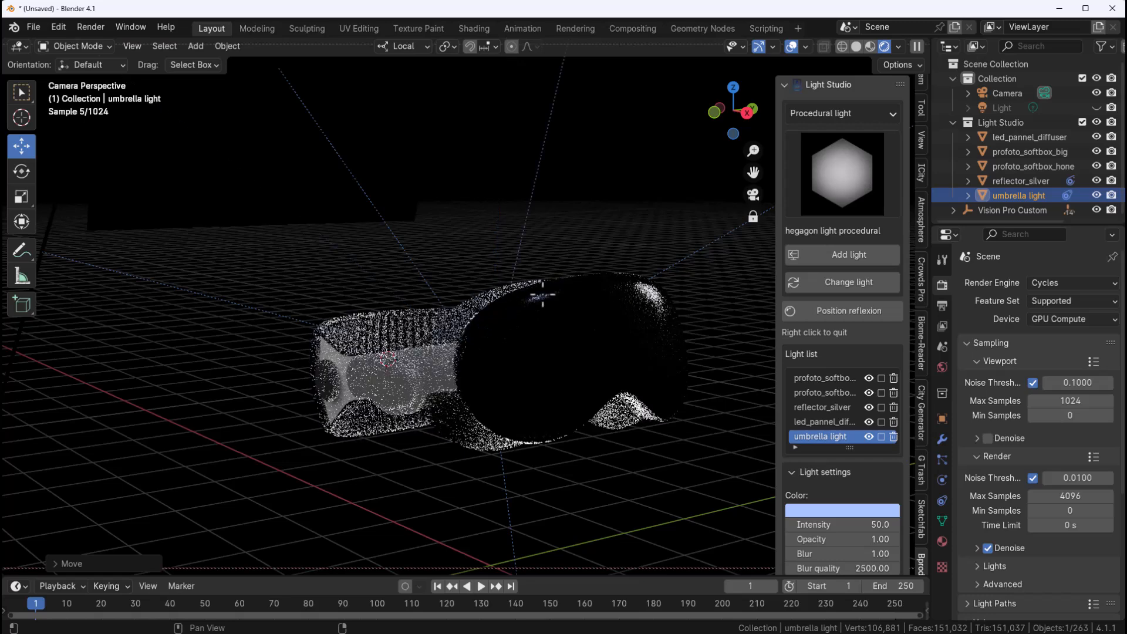
click(486, 405)
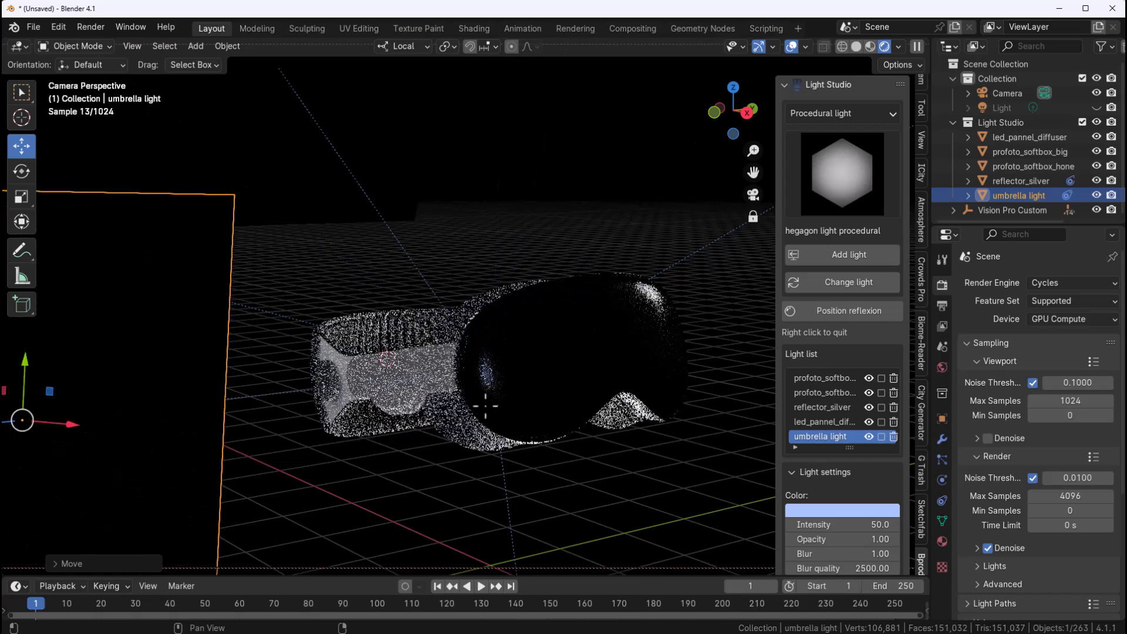
drag(485, 405, 575, 297)
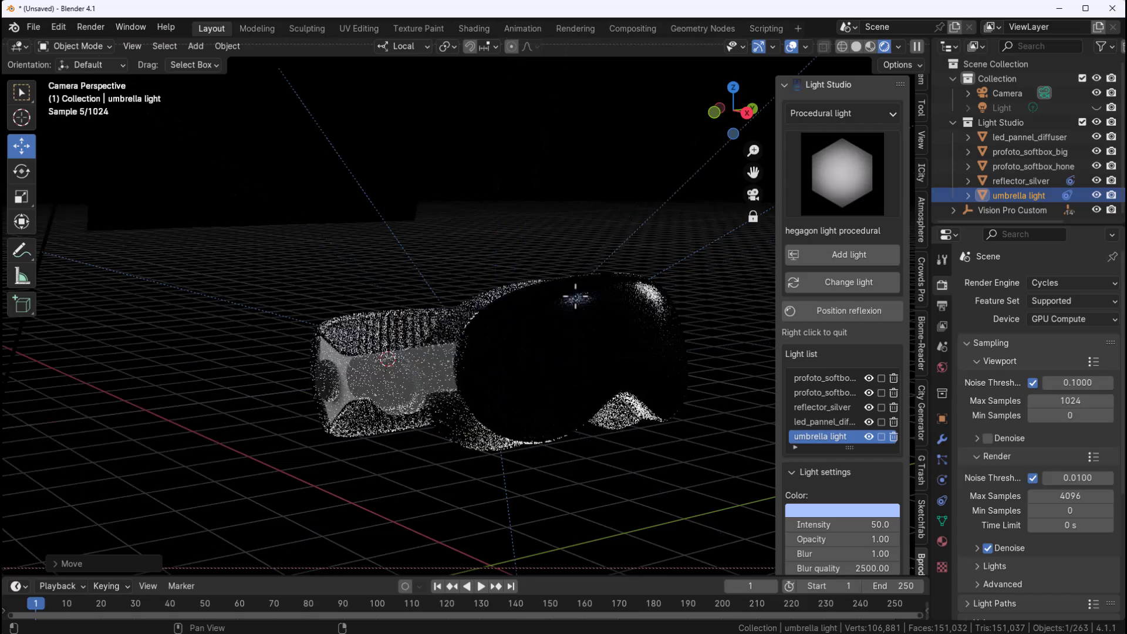
drag(576, 297, 624, 377)
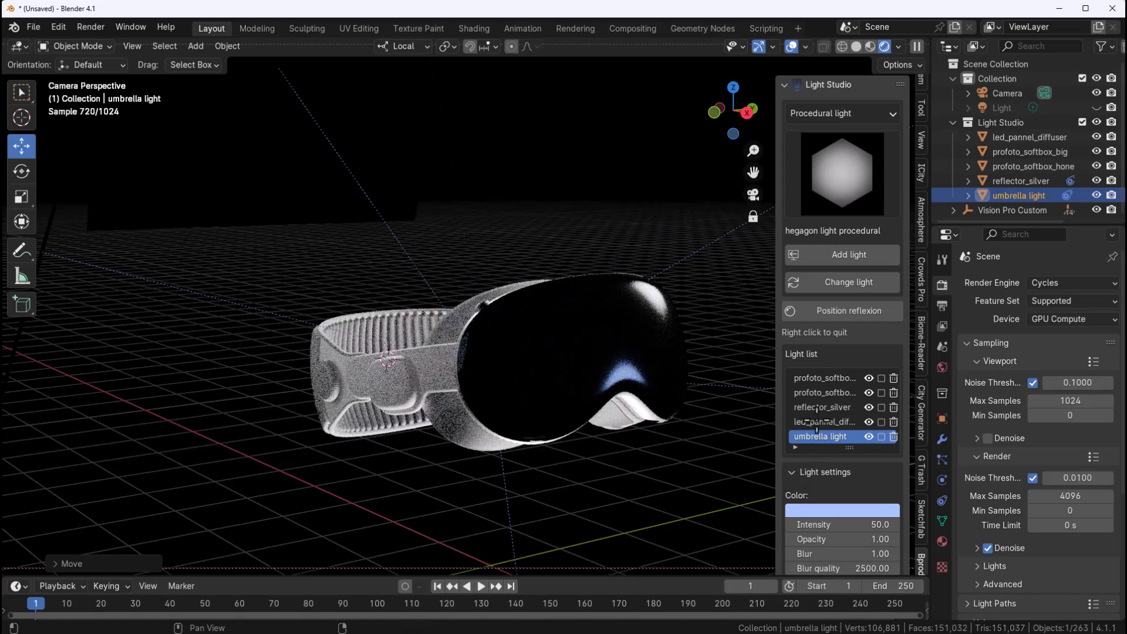
Leave positioning mode, pick reflector_silver and place its reflection on the visor with Position reflexion.
right_click(826, 307)
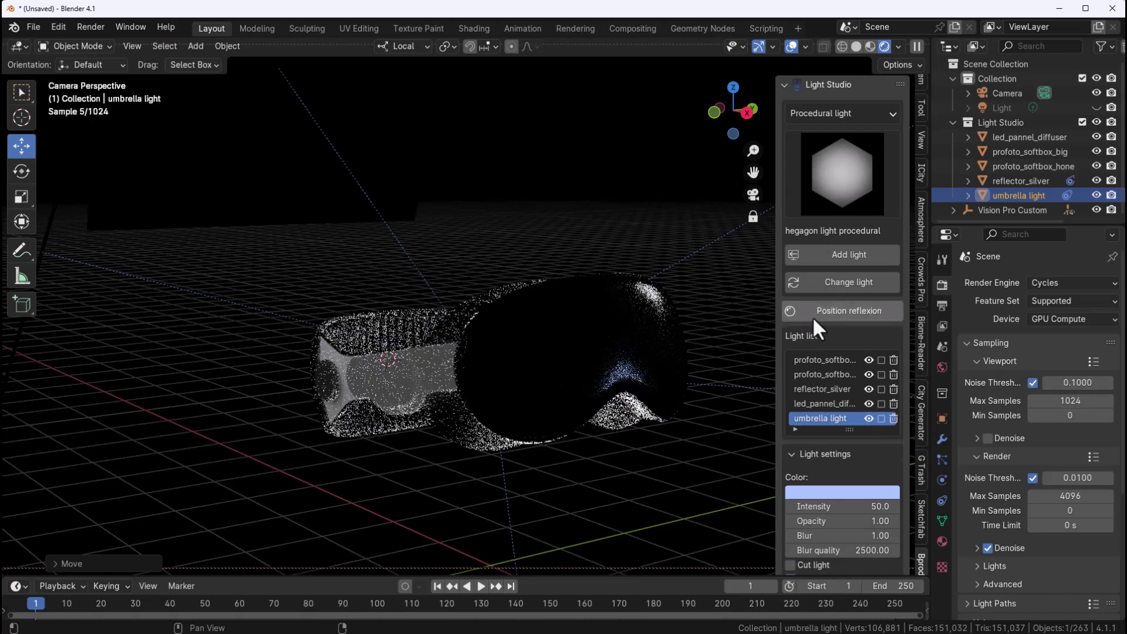
click(831, 389)
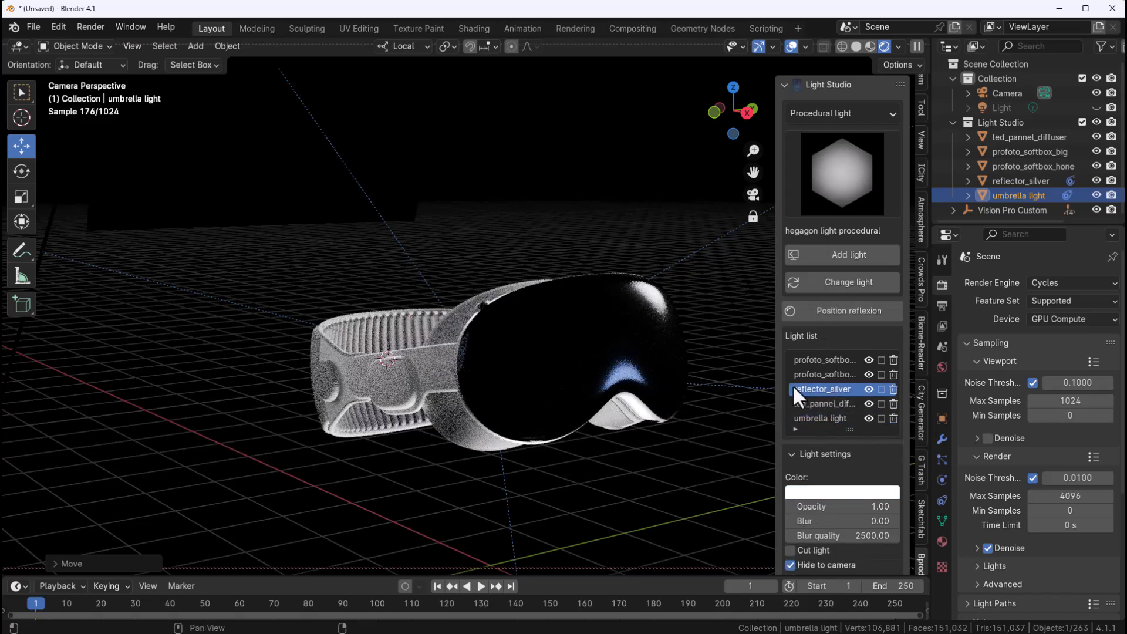
mouse_move(186, 365)
middle_down()
mouse_move(223, 300)
mouse_move(258, 313)
middle_up()
scroll(267, 313, up, 5)
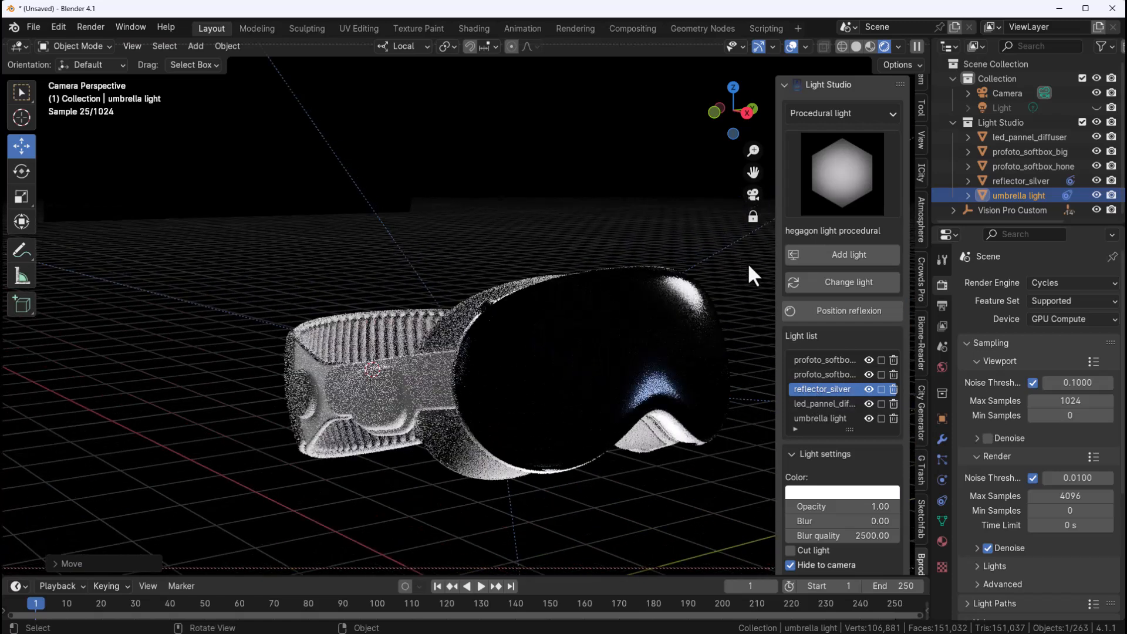
click(836, 311)
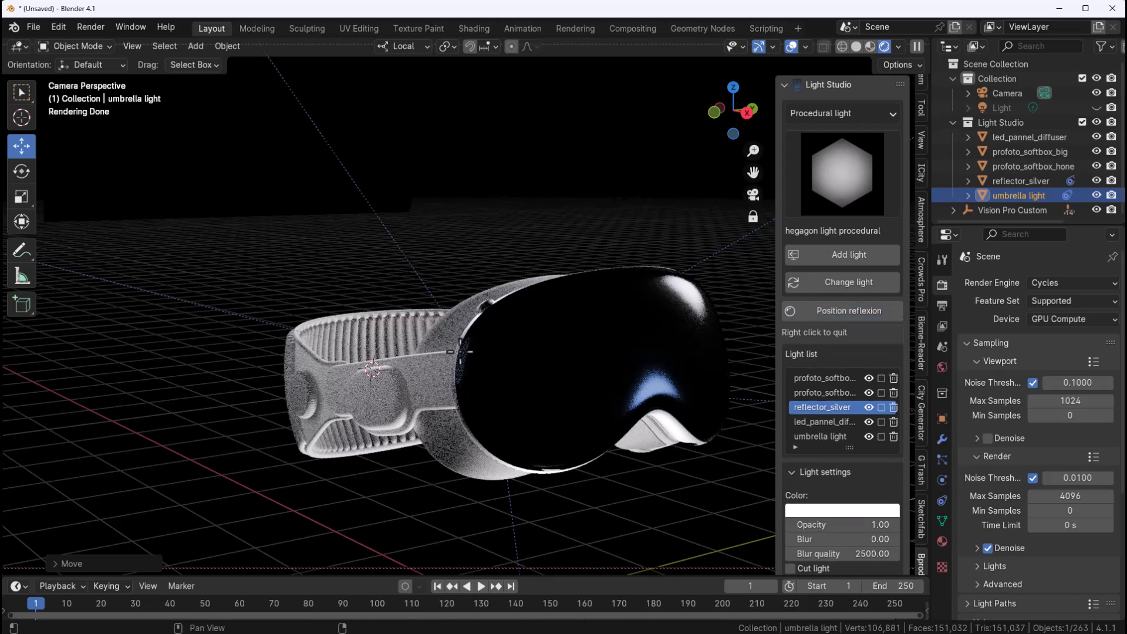
mouse_move(314, 389)
mouse_down()
mouse_move(293, 343)
mouse_move(453, 425)
mouse_move(278, 365)
mouse_up()
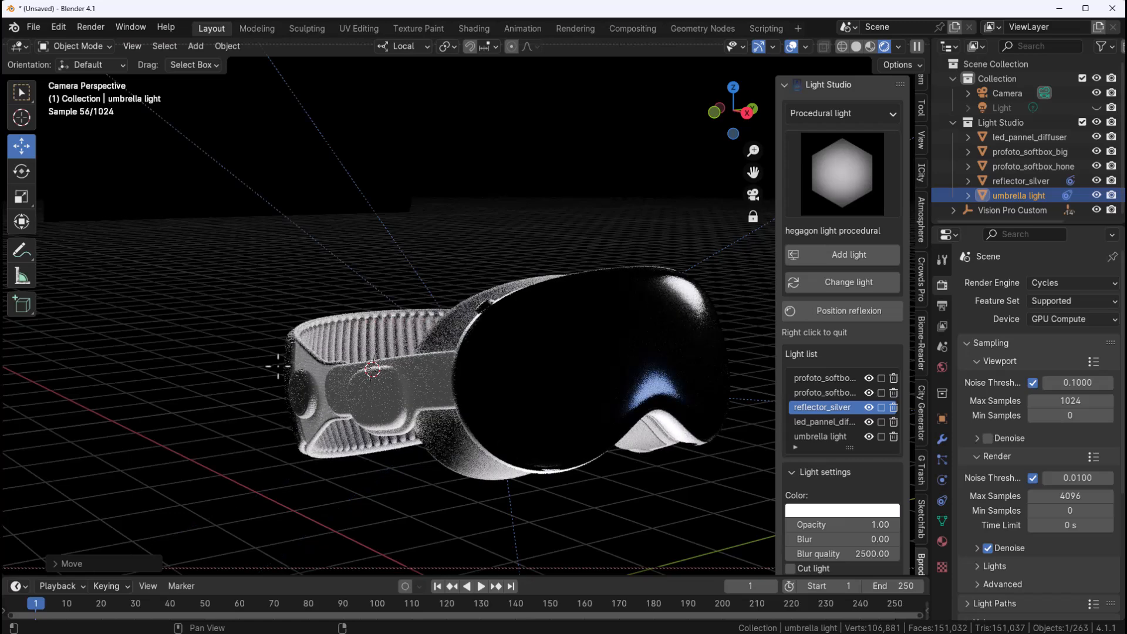
right_click(315, 388)
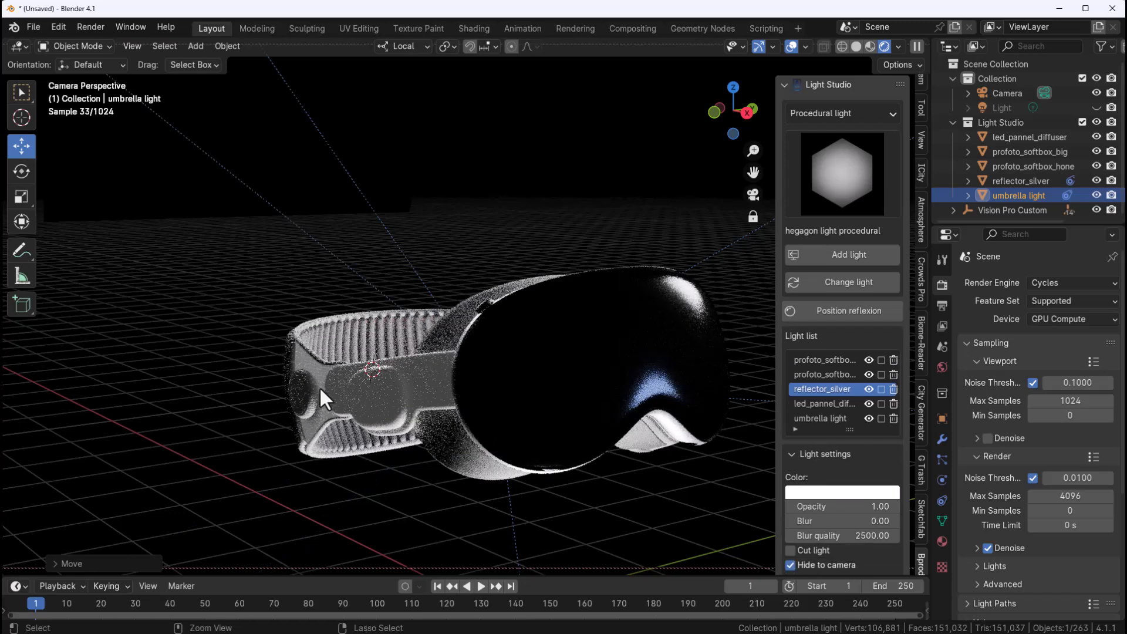
scroll(370, 423, up, 2)
scroll(441, 432, up, 3)
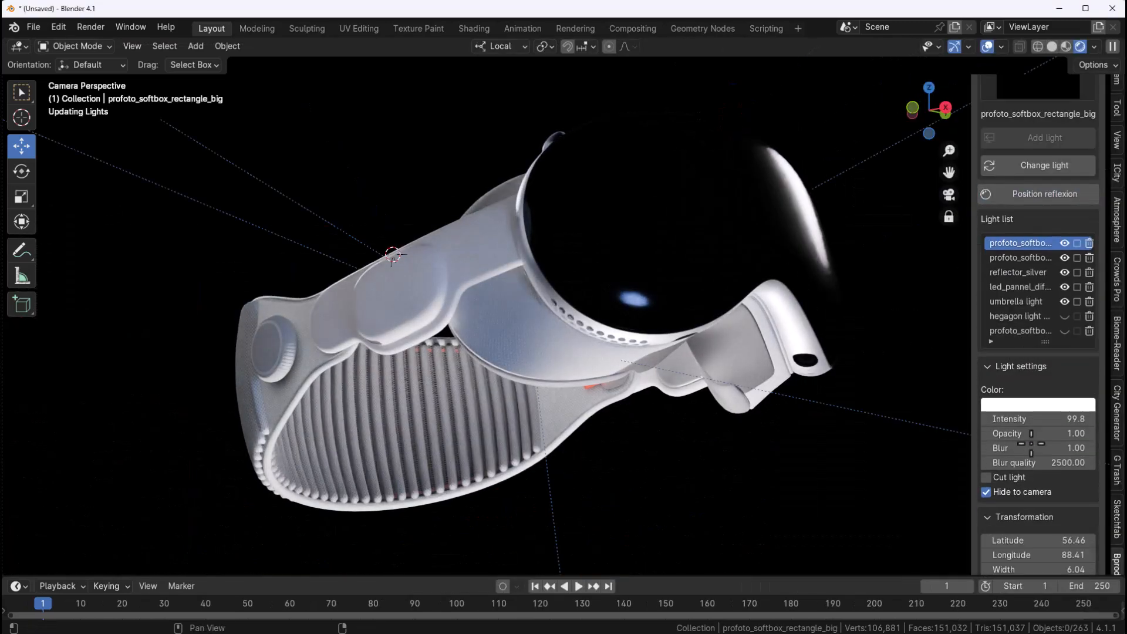
scroll(1039, 352, down, 5)
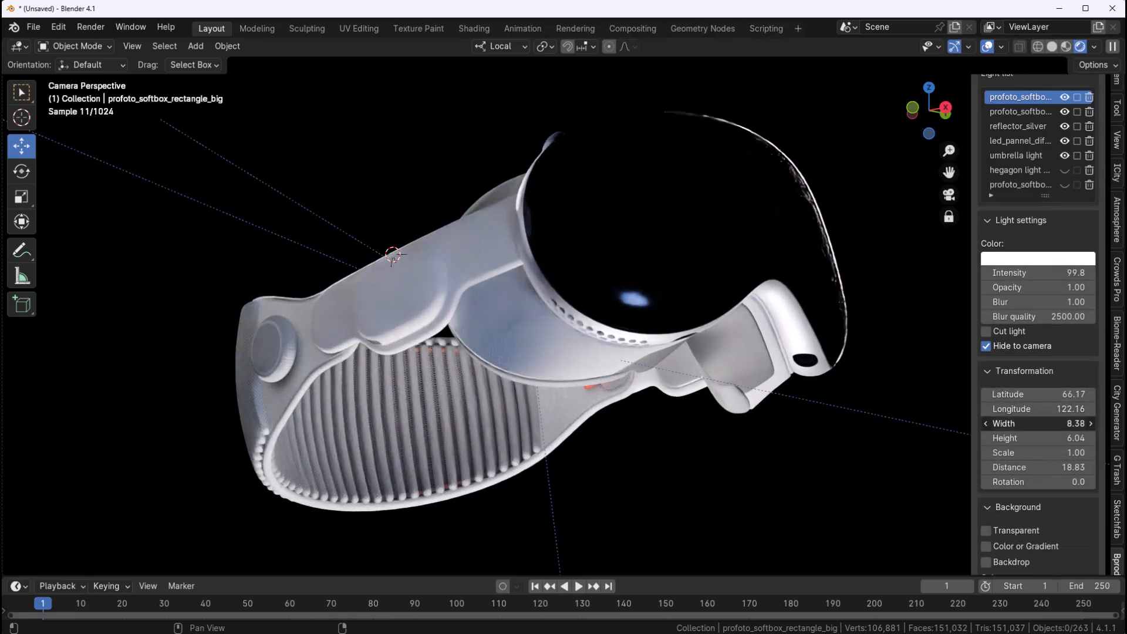
Select the hexagon light and place its reflection on the headset's visor.
click(1067, 170)
right_click(563, 143)
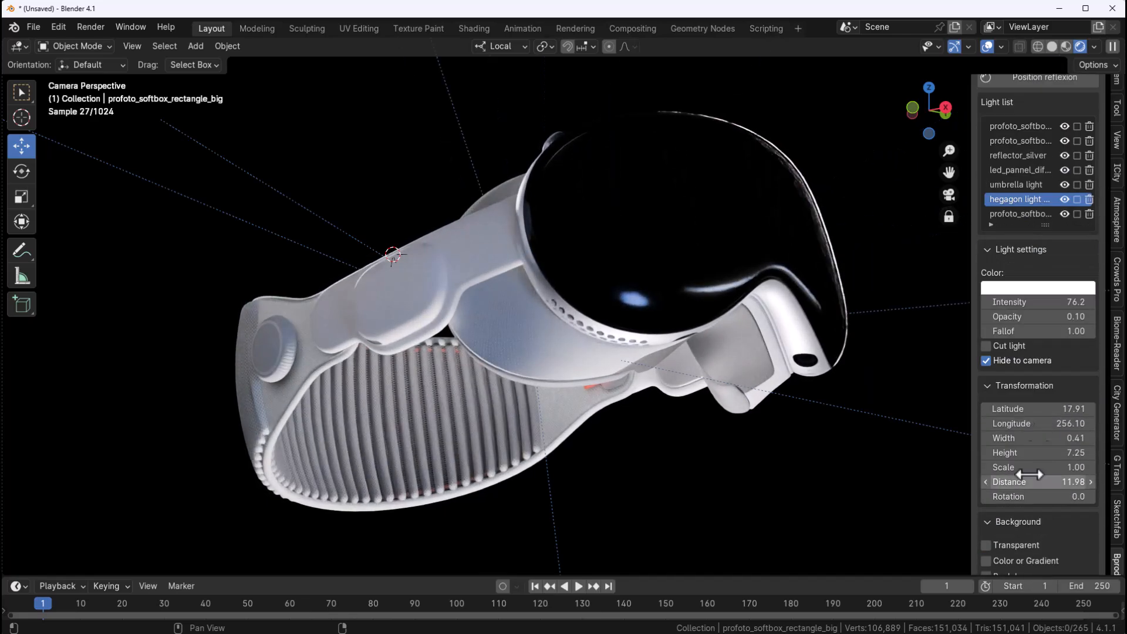
scroll(1060, 294, up, 5)
click(1059, 283)
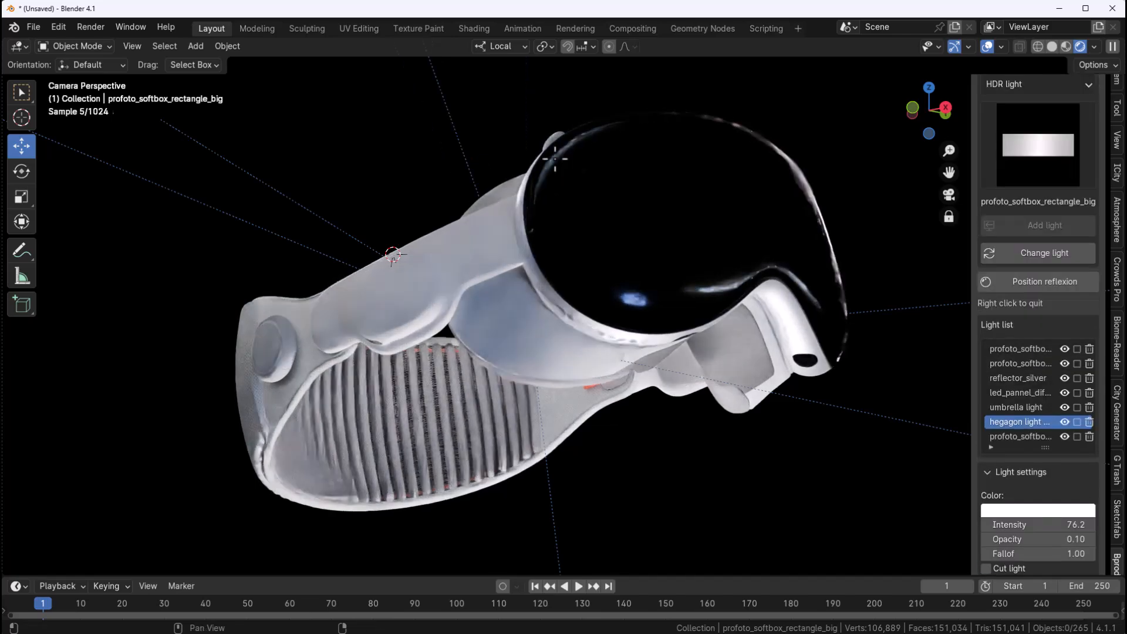
right_click(555, 141)
scroll(1017, 440, down, 5)
Adjust the hexagon light's height to 18.9 and set its latitude to 25.
drag(1018, 482, 1009, 482)
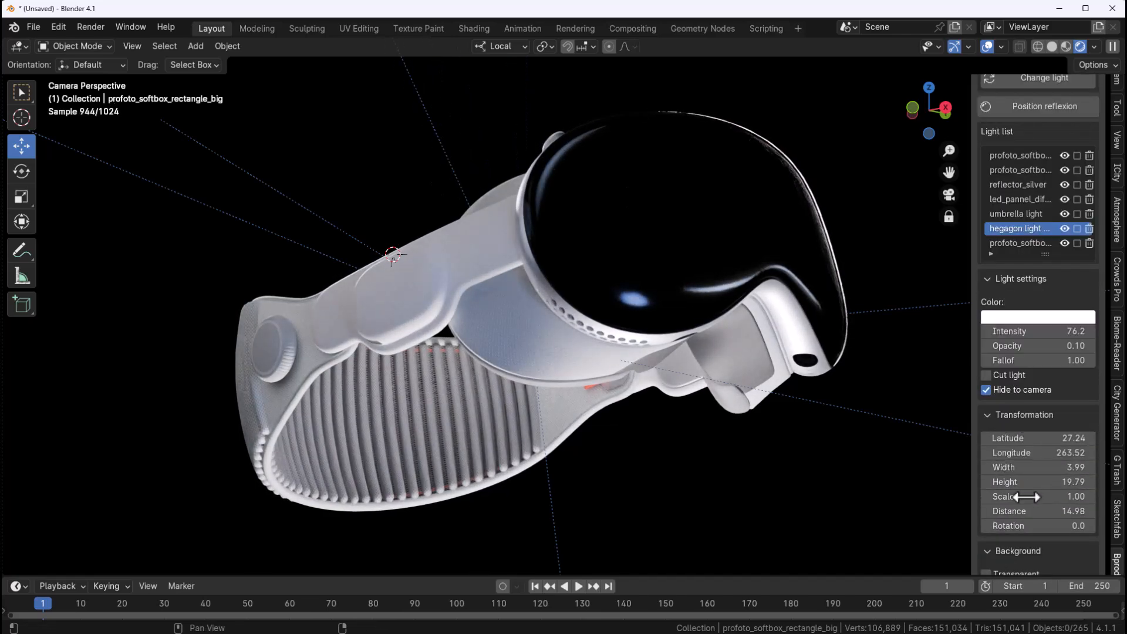
click(1021, 438)
text(25)
key(Return)
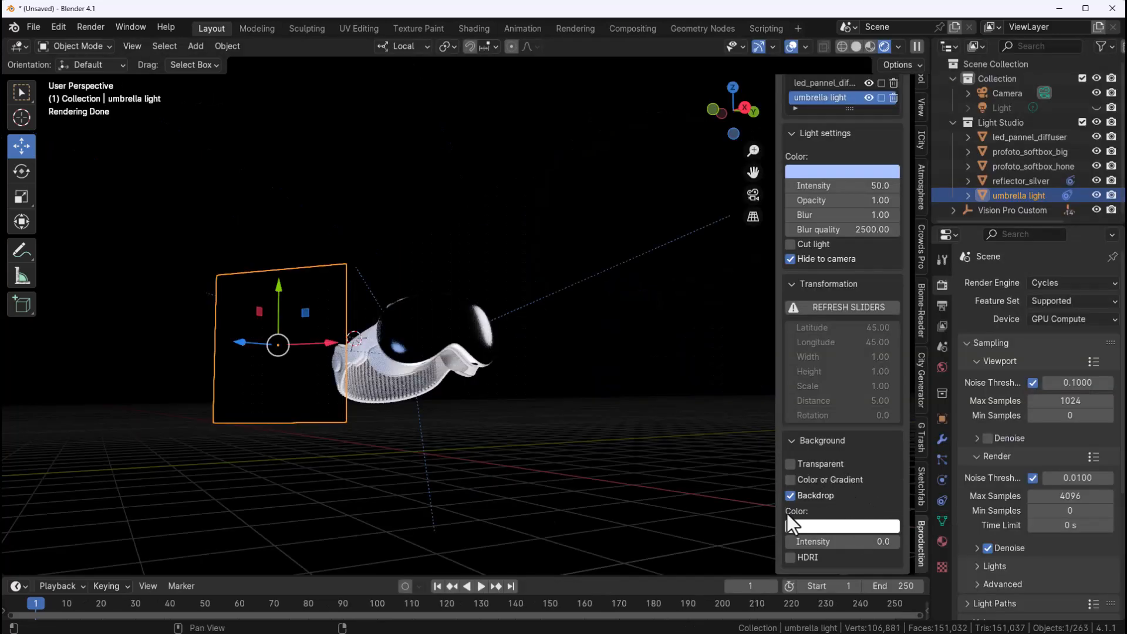
Set the background intensity to 1, then back to 0.
click(821, 537)
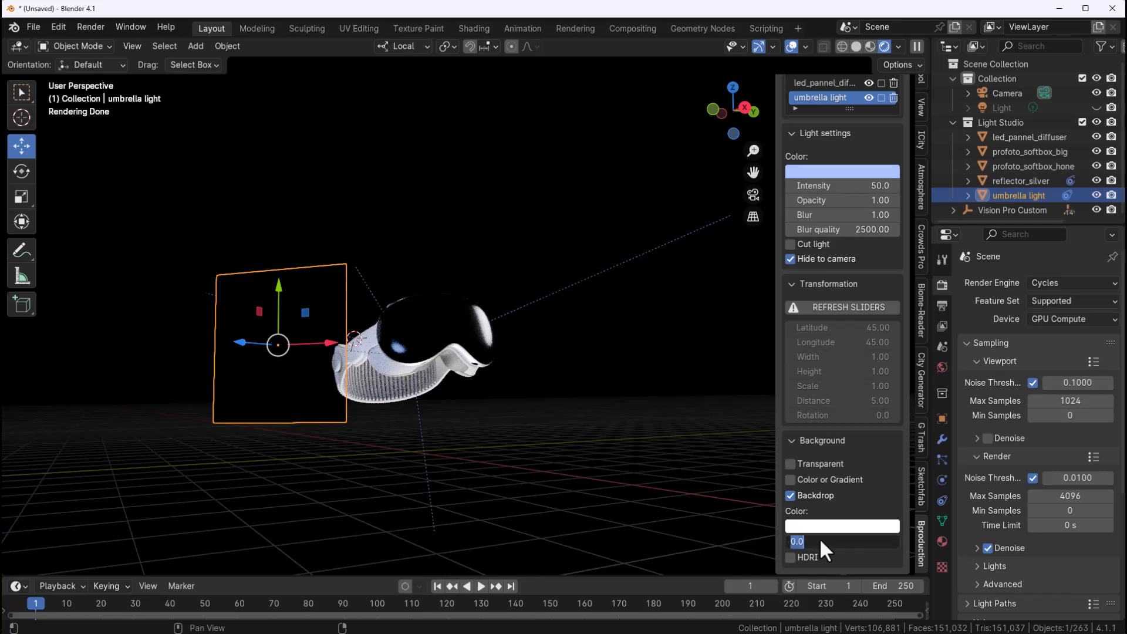
text(1)
key(Return)
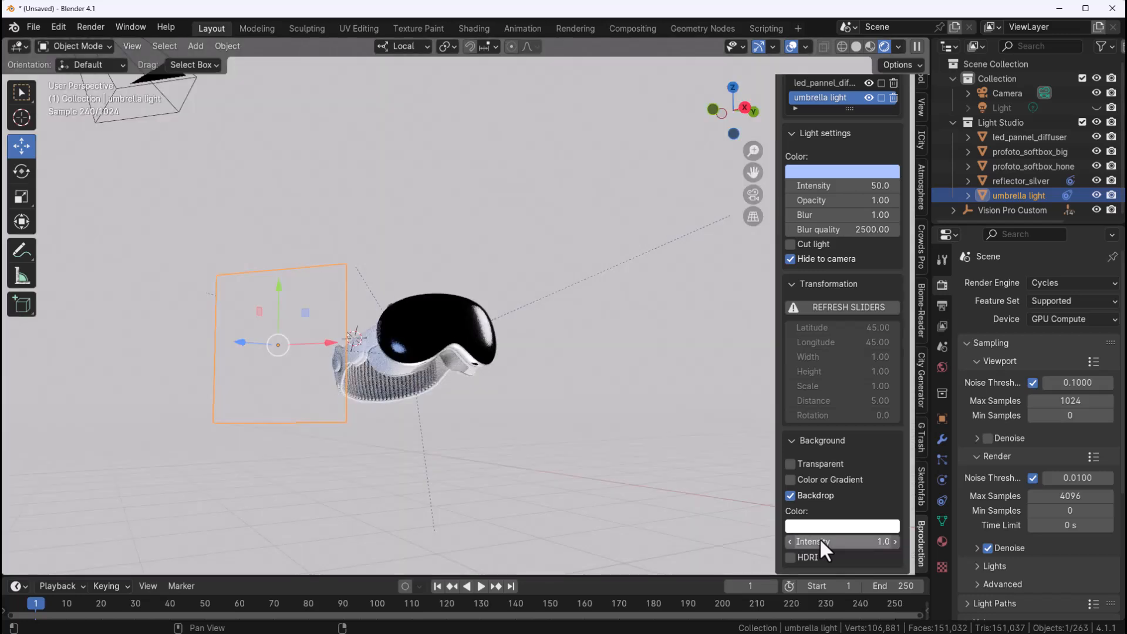
click(820, 537)
text(0.)
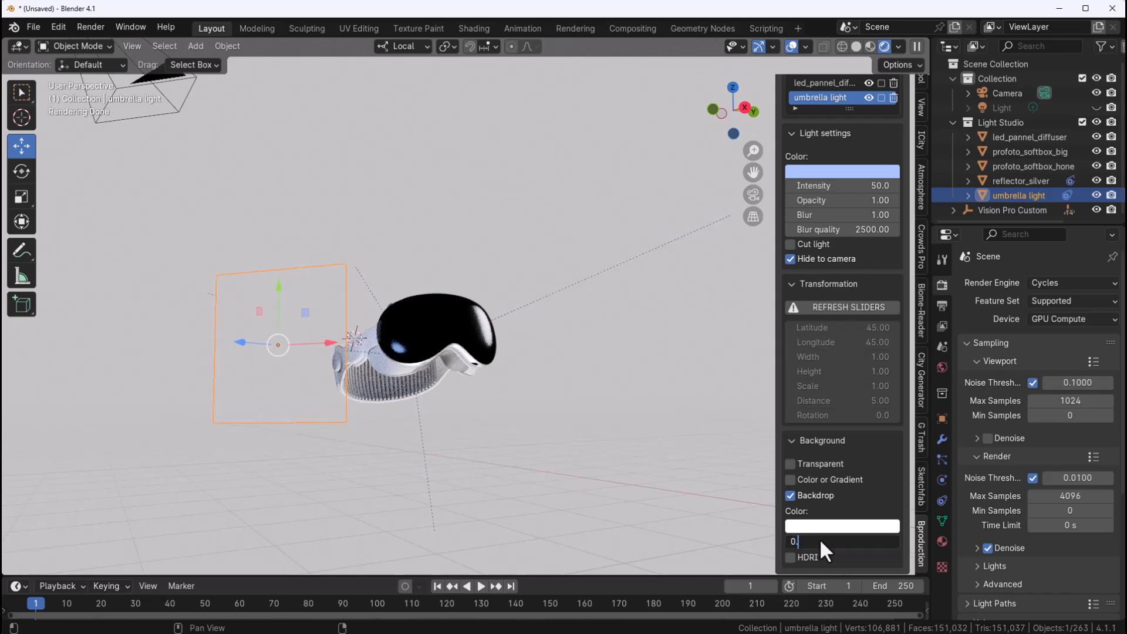
key(Return)
Switch the background to a pale blue color gradient and make it transparent.
click(822, 480)
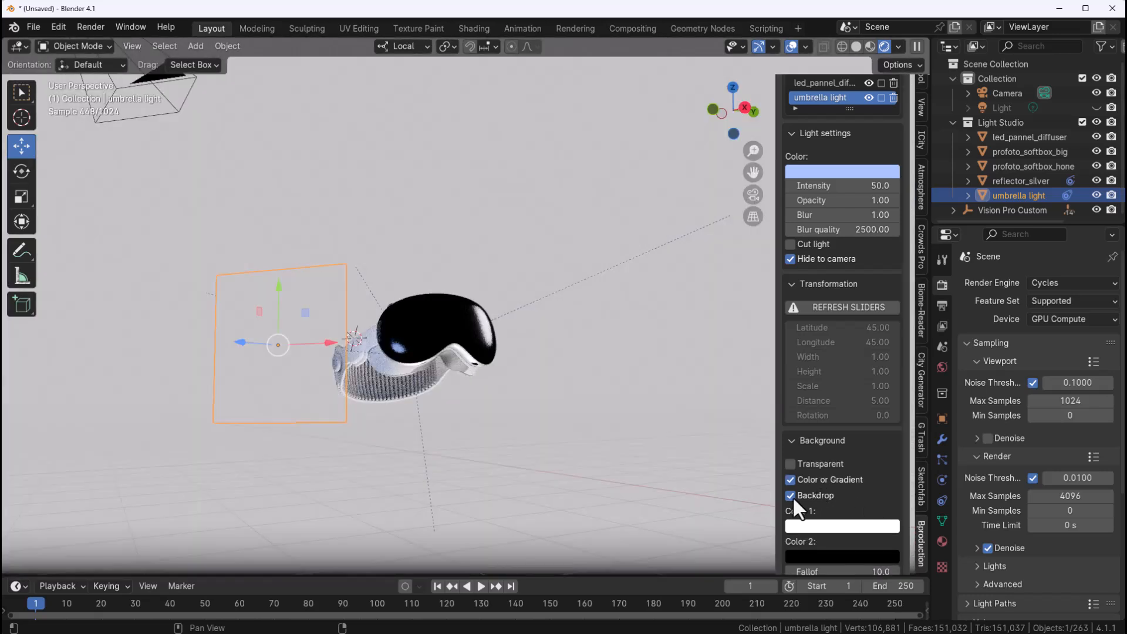
scroll(810, 497, down, 2)
click(842, 448)
click(879, 268)
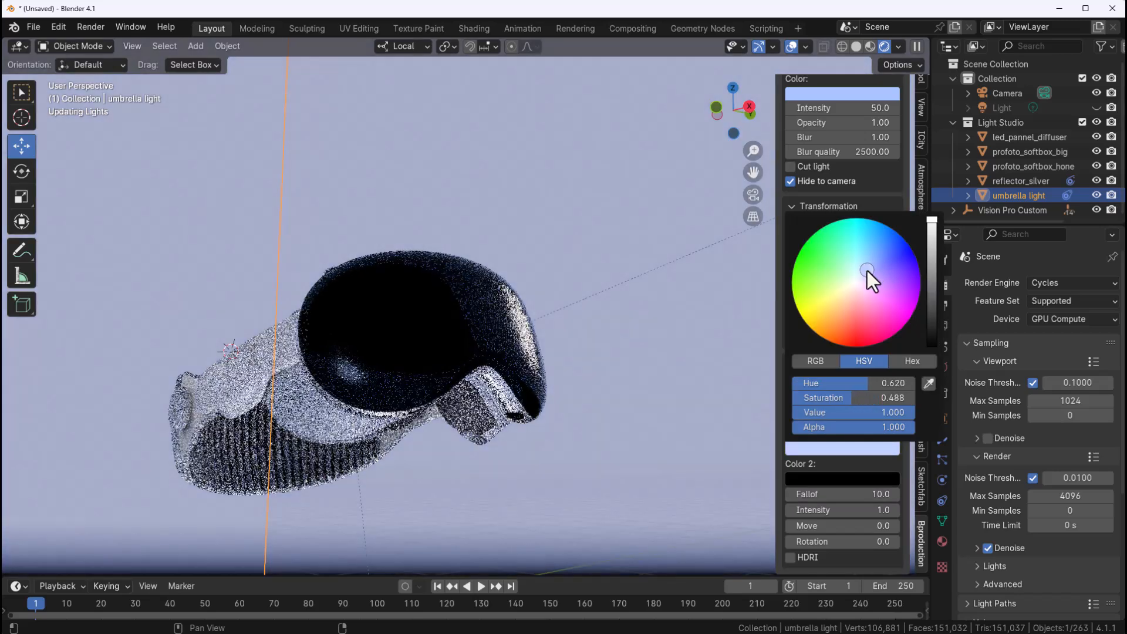
drag(879, 270, 865, 273)
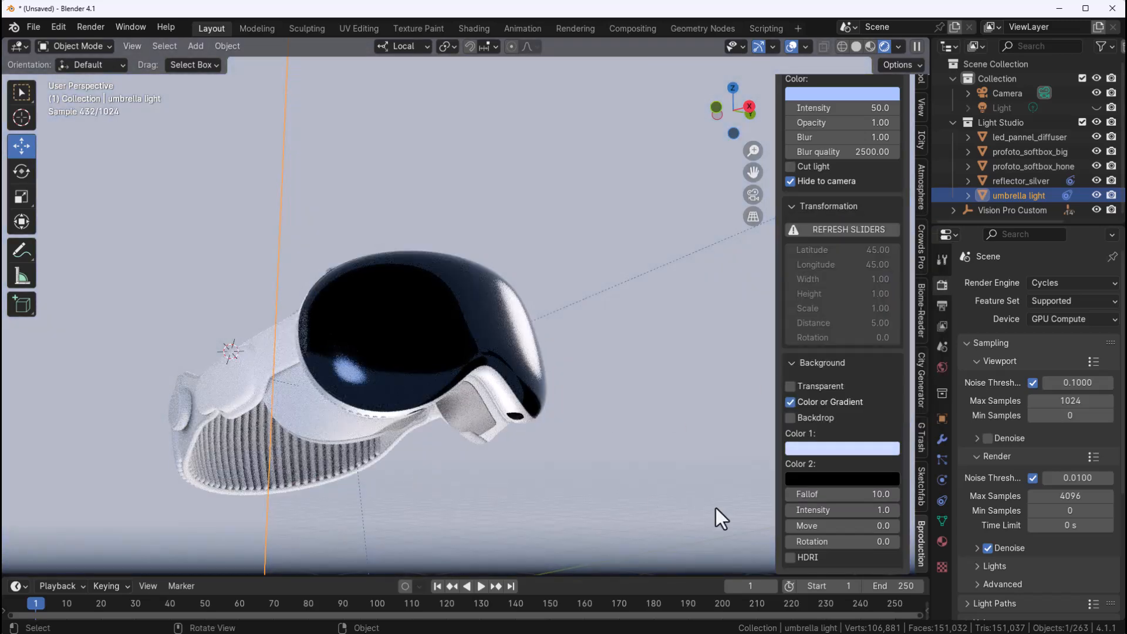
click(790, 386)
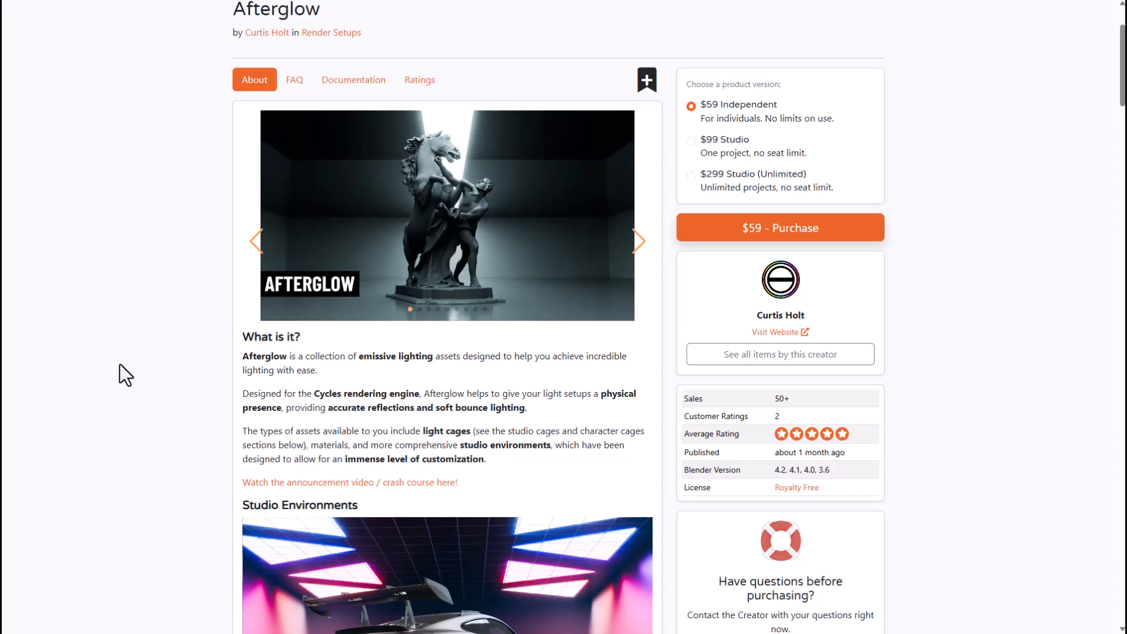
scroll(651, 381, down, 3)
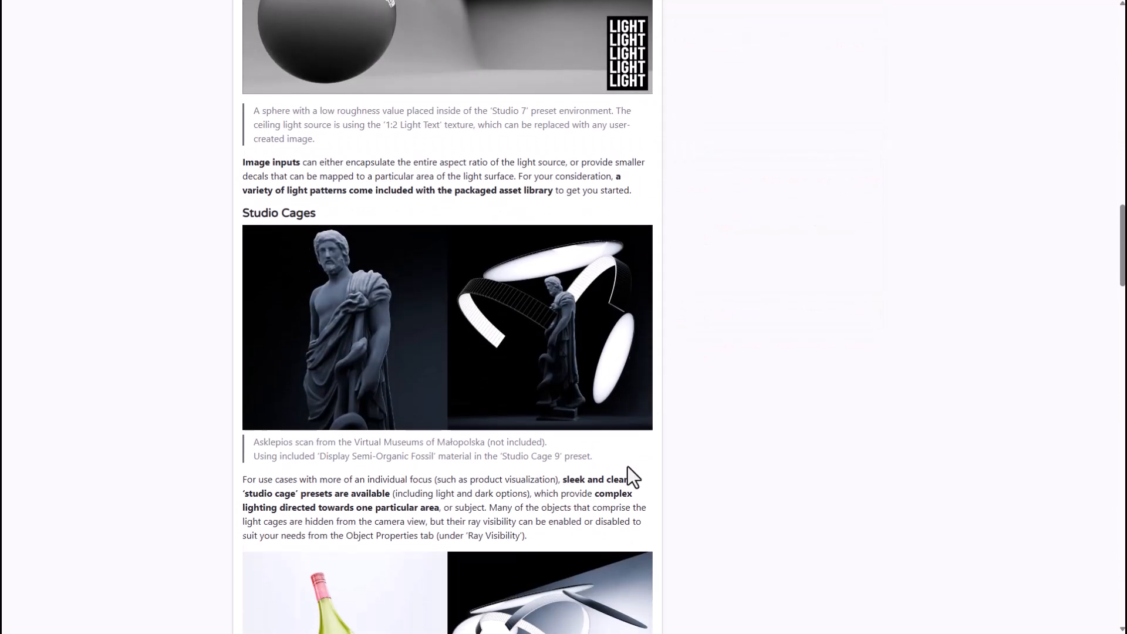
scroll(627, 469, down, 2)
scroll(627, 469, down, 2)
scroll(627, 467, down, 2)
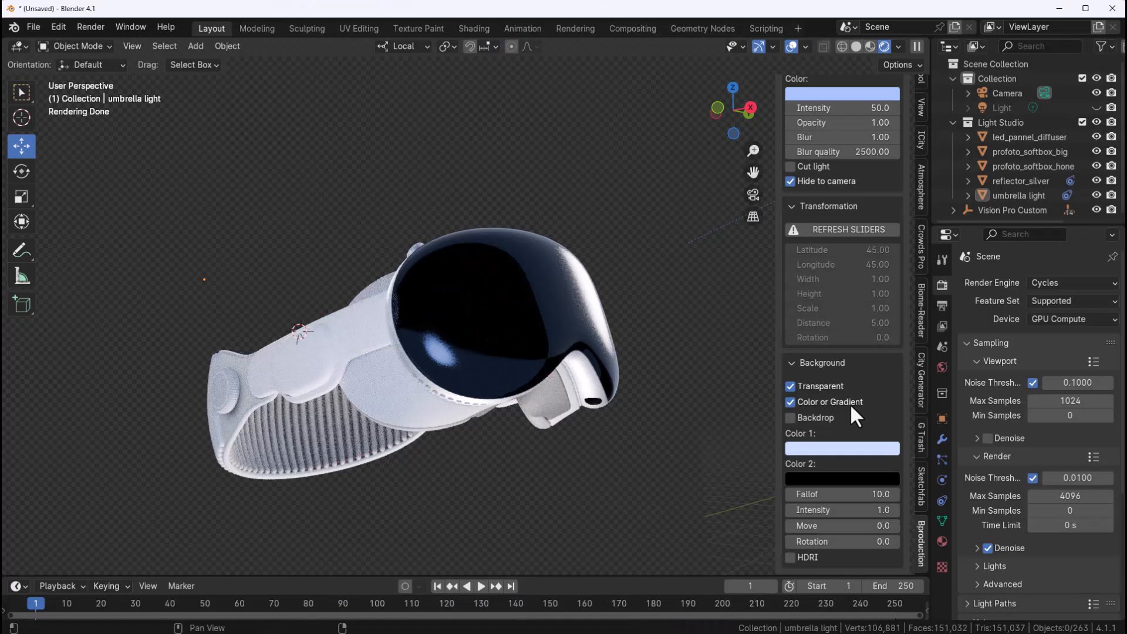
Orbit around the headset and select its black visor (Object_183) as the lit object.
mouse_move(472, 353)
middle_down()
mouse_move(463, 473)
mouse_move(569, 423)
mouse_move(513, 410)
mouse_move(493, 381)
mouse_move(494, 285)
mouse_move(313, 320)
mouse_move(293, 394)
mouse_move(365, 362)
mouse_move(381, 308)
mouse_move(365, 352)
mouse_move(435, 402)
mouse_move(473, 391)
middle_up()
scroll(827, 370, up, 2)
scroll(826, 370, up, 6)
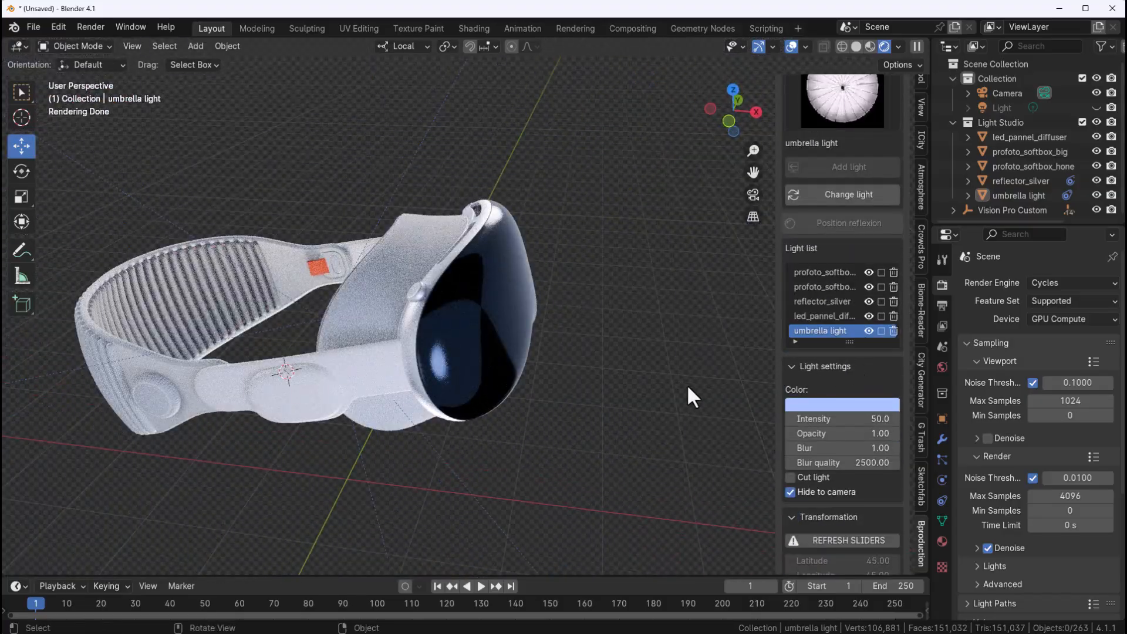
mouse_move(687, 384)
middle_down()
mouse_move(498, 401)
mouse_move(498, 353)
mouse_move(505, 364)
middle_up()
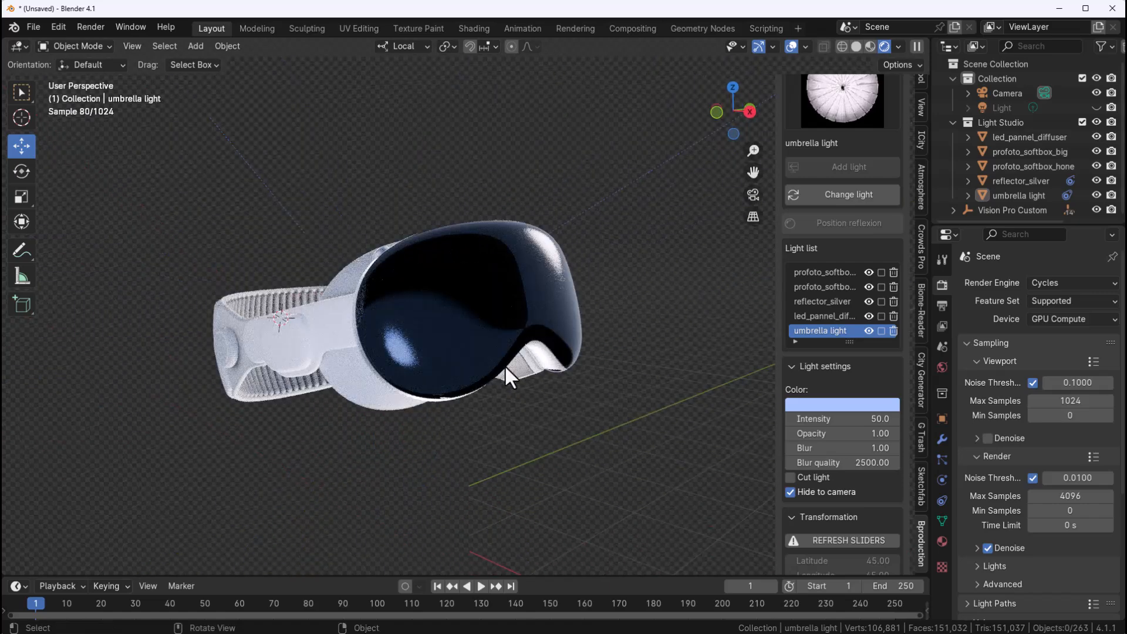
click(495, 371)
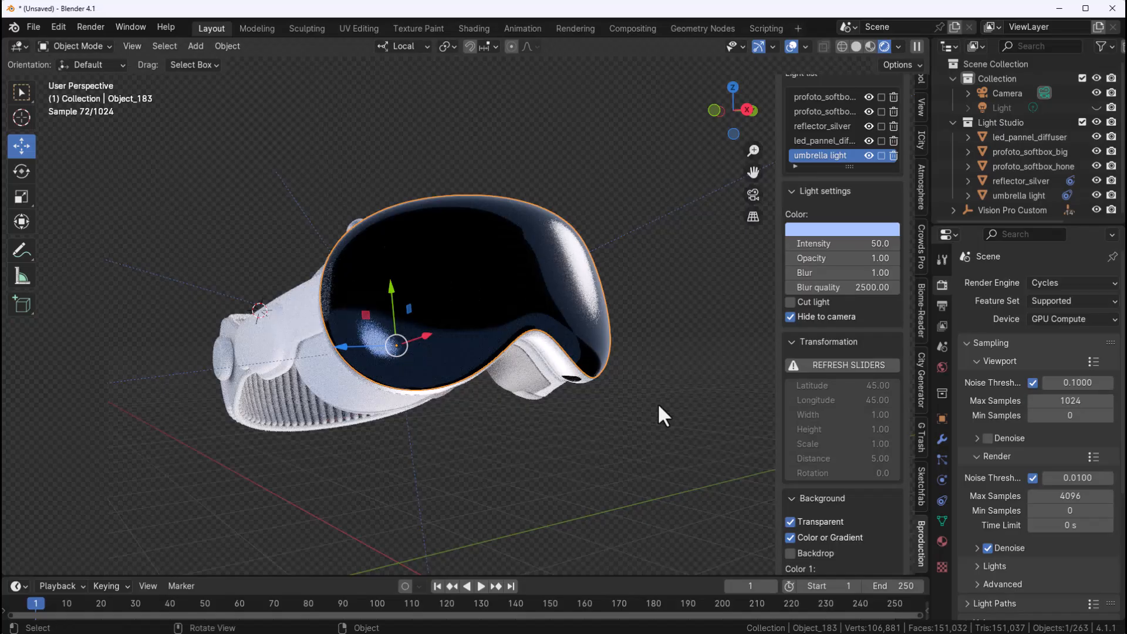
scroll(864, 238, up, 4)
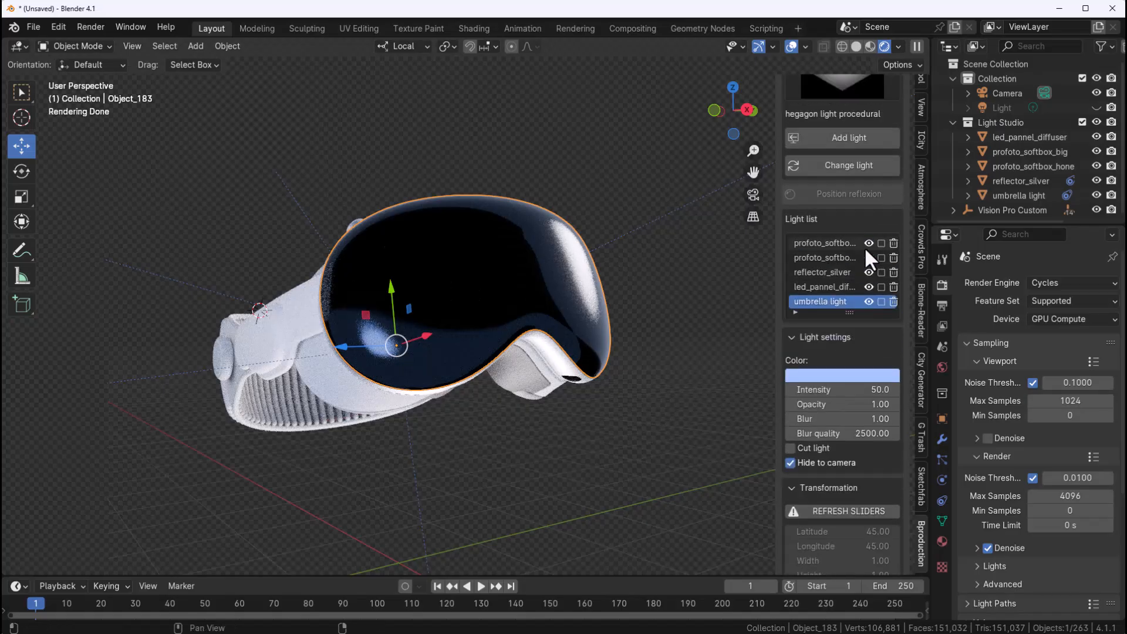
Hide the umbrella, LED panel, reflector and softbox lights in the Light list.
click(870, 301)
click(869, 273)
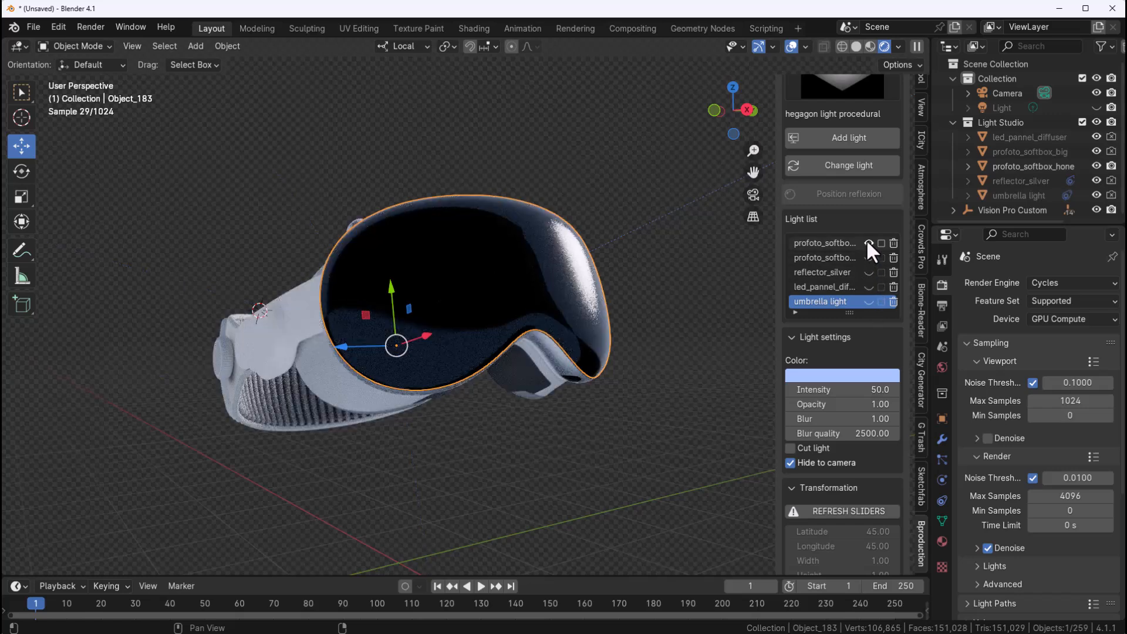
click(866, 242)
scroll(828, 263, down, 4)
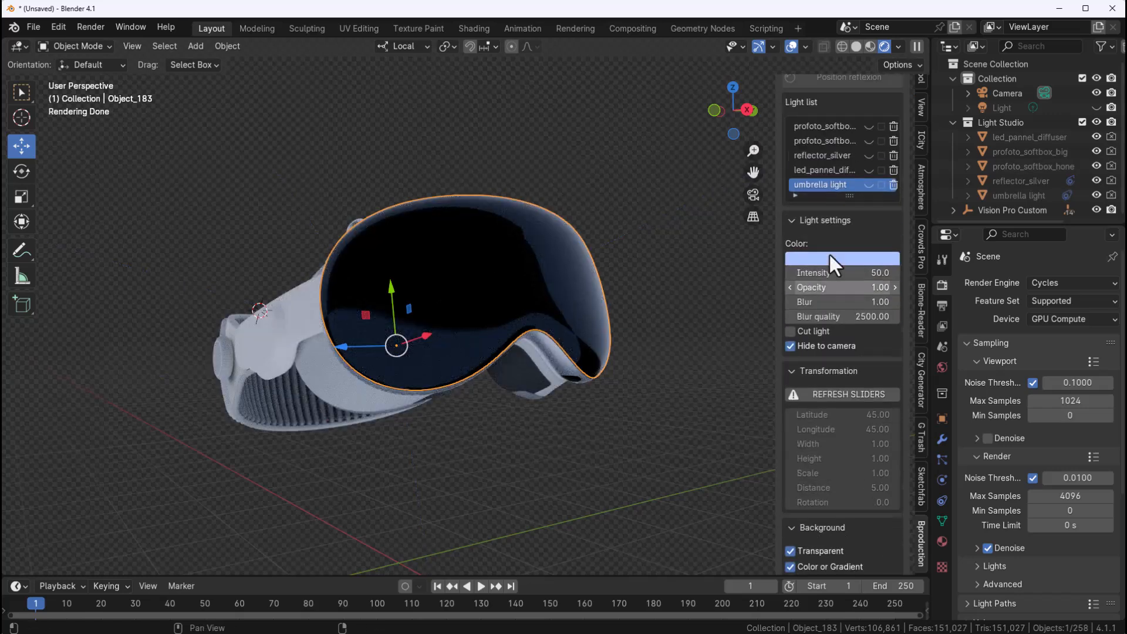
scroll(829, 253, down, 2)
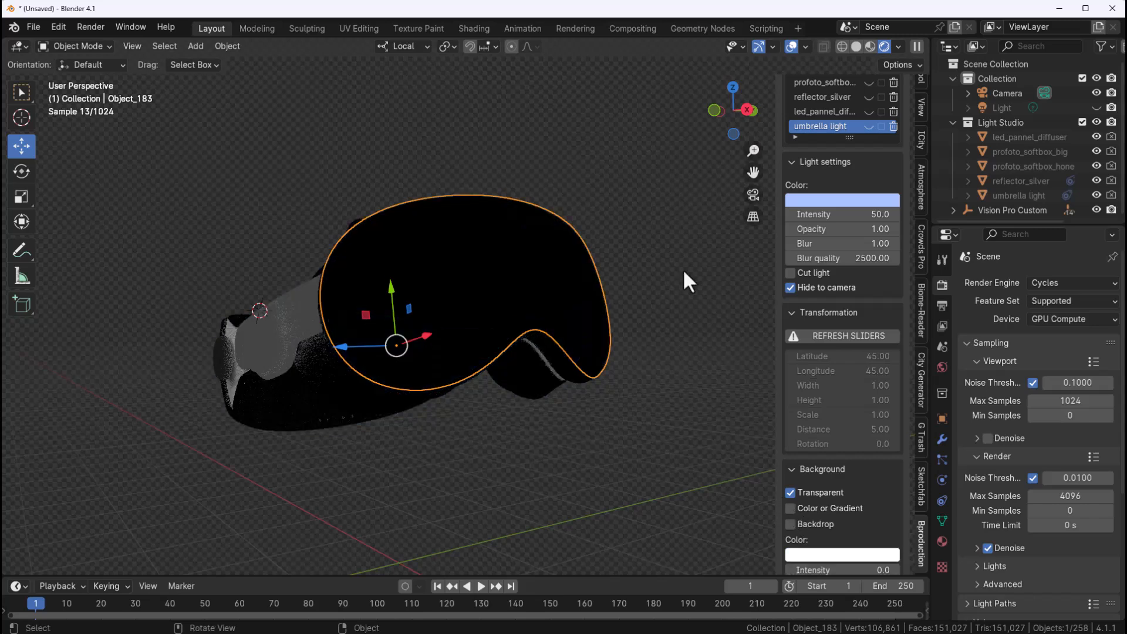
scroll(859, 177, up, 10)
Choose the hexagon procedural preset from the gallery and reselect the black visor.
click(839, 180)
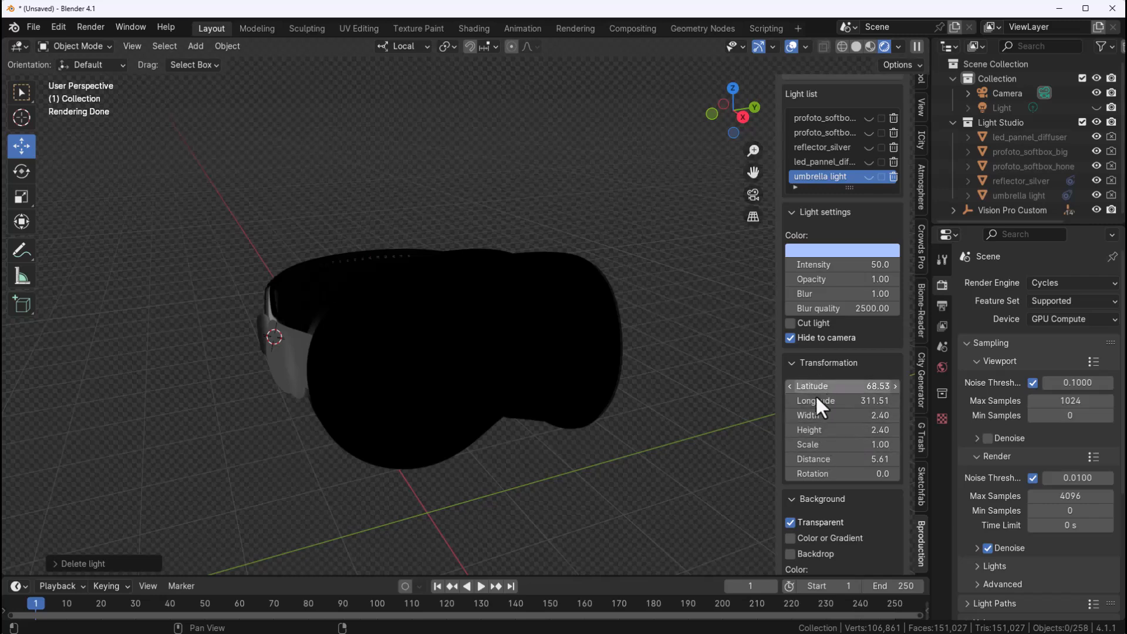
scroll(821, 441, down, 2)
scroll(821, 441, up, 5)
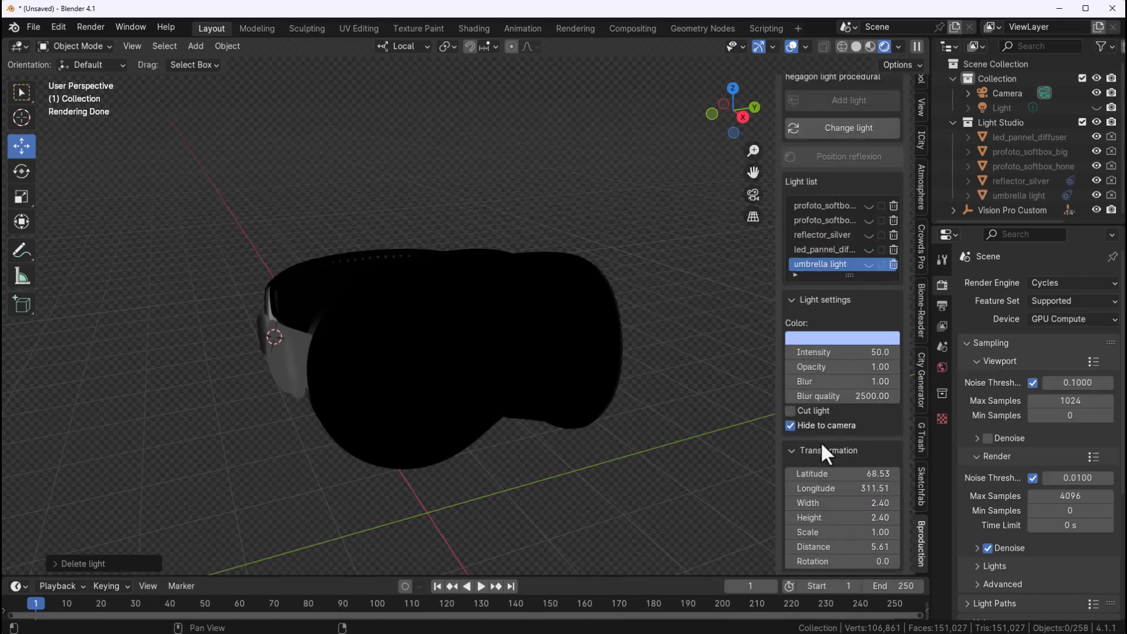
click(546, 351)
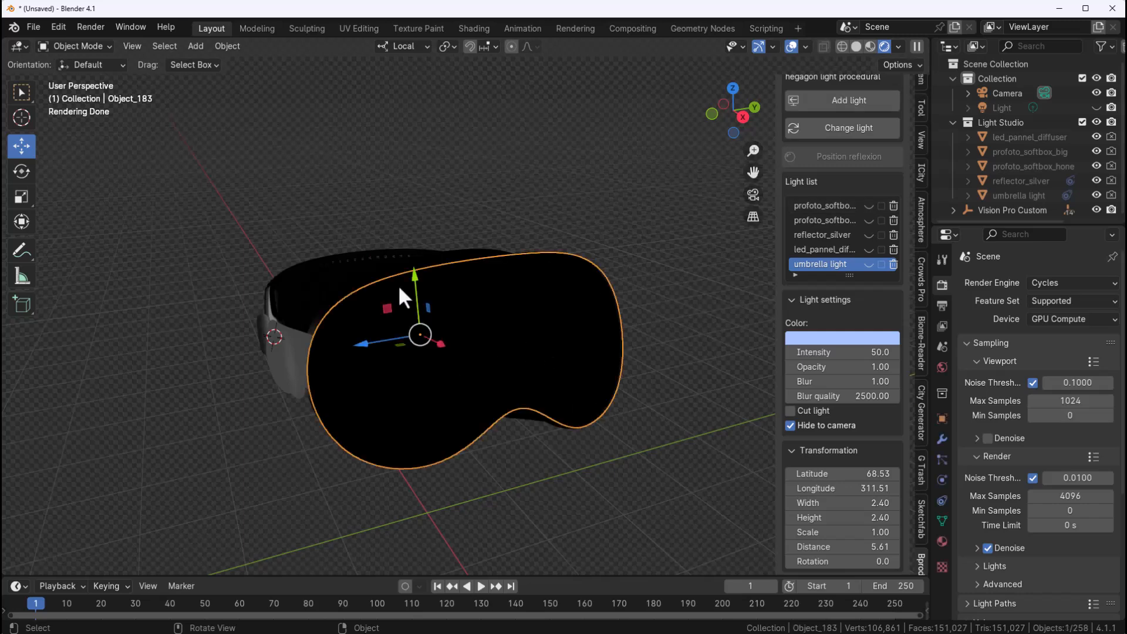
scroll(843, 481, down, 5)
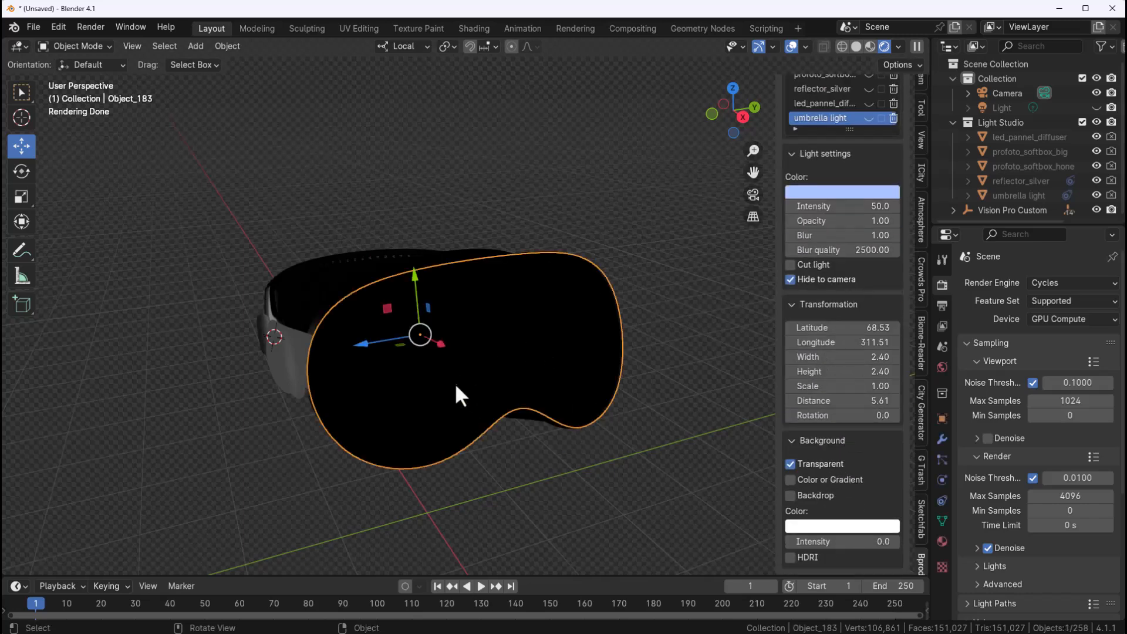
scroll(788, 317, up, 6)
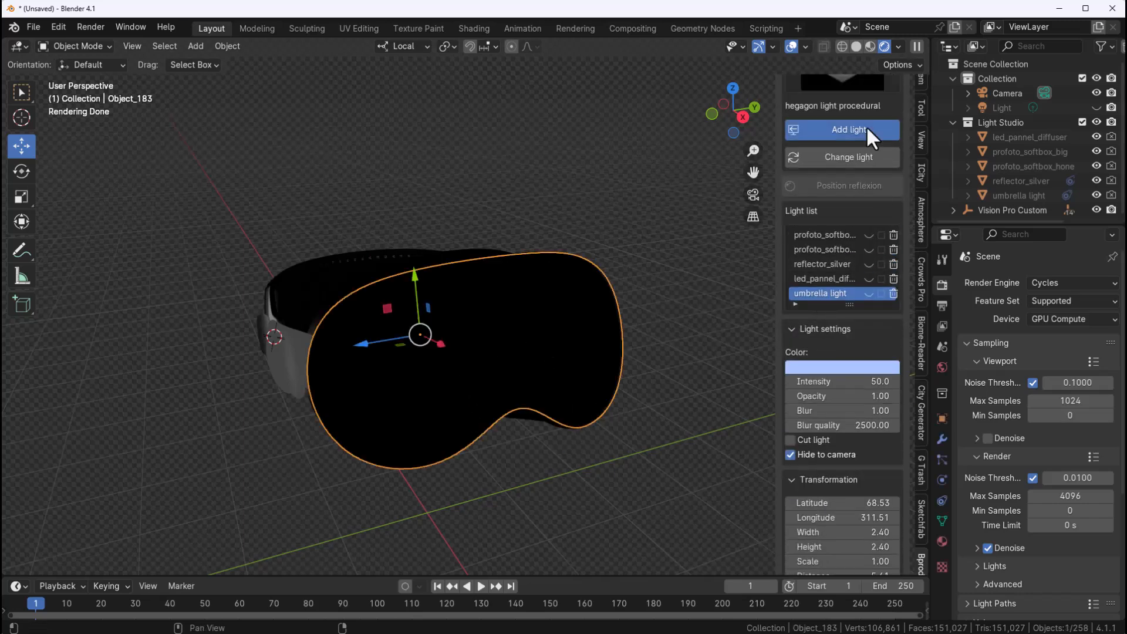
Add the hexagon procedural light and scale its plane up beside the headset.
click(867, 130)
scroll(573, 344, down, 2)
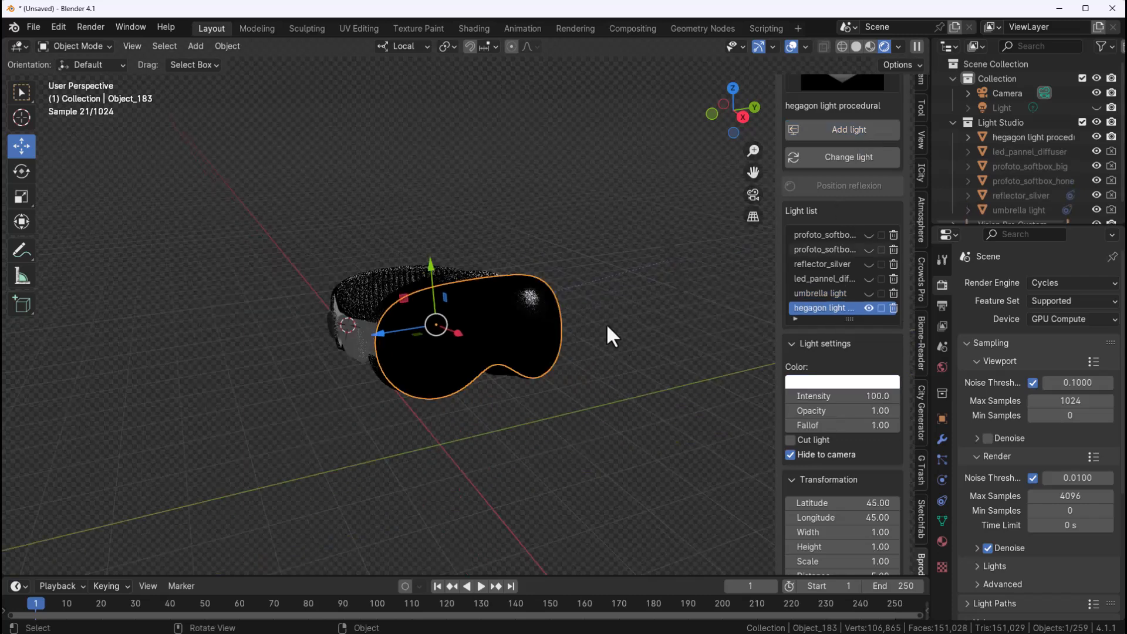
click(679, 246)
key(s)
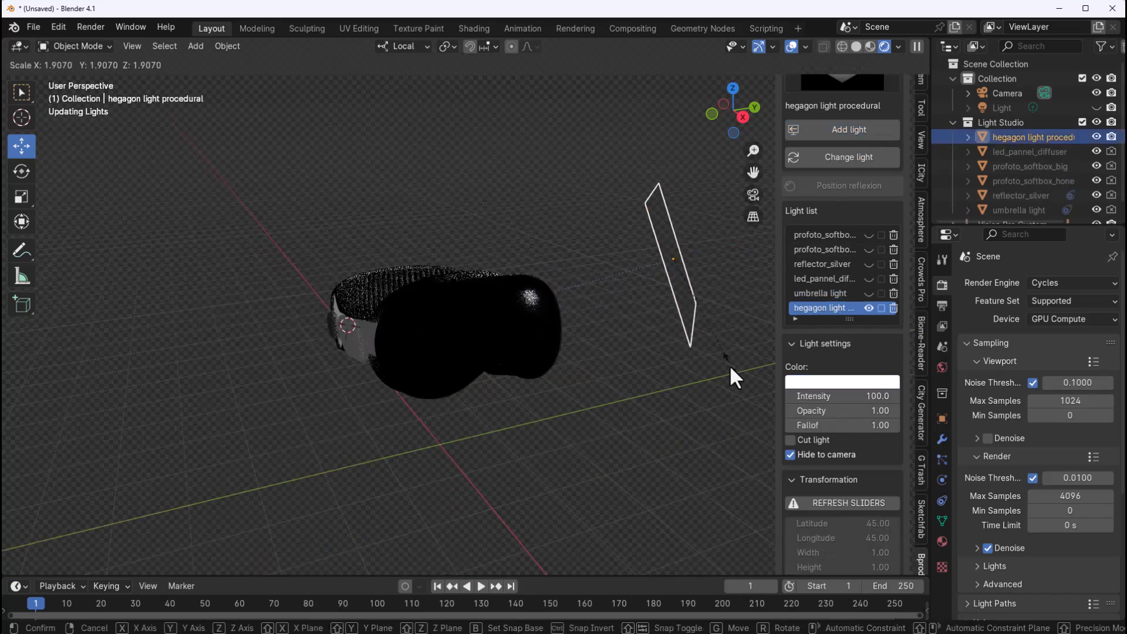
click(821, 403)
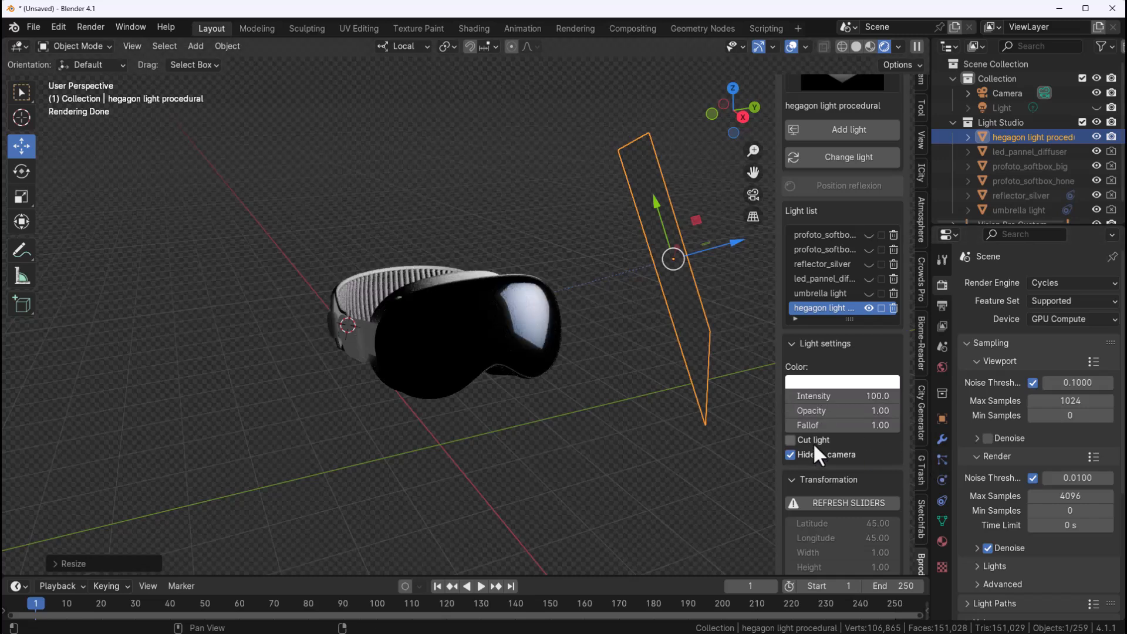
scroll(837, 481, down, 4)
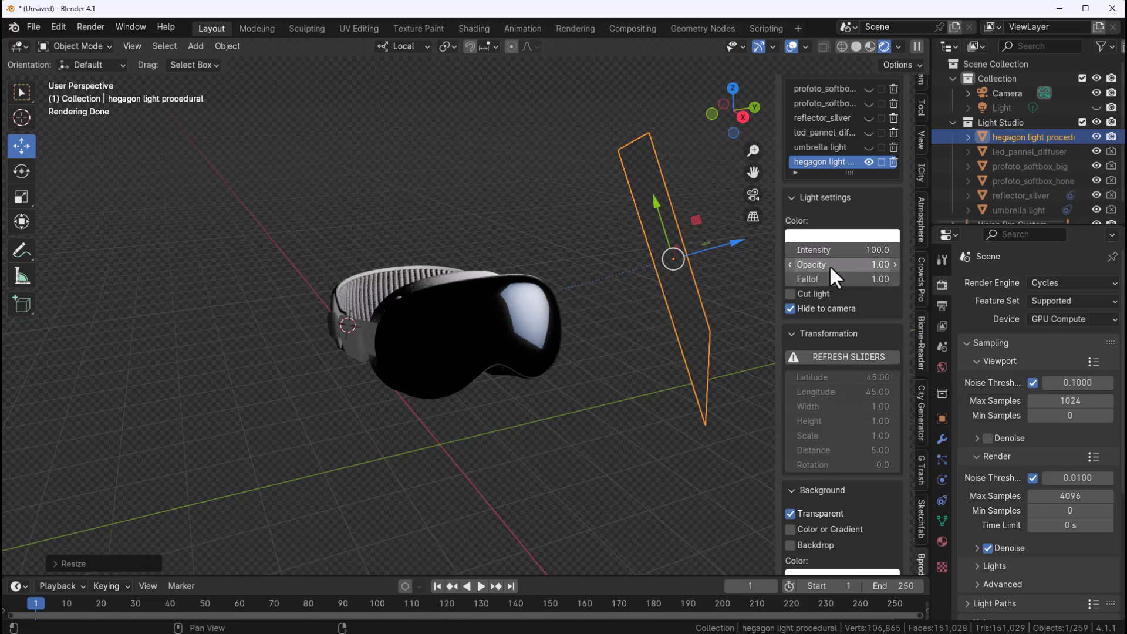
Raise the hexagon light's falloff from 1 to 2, viewing headset and light together.
mouse_move(658, 246)
middle_down()
mouse_move(755, 278)
mouse_move(546, 247)
mouse_move(402, 252)
middle_up()
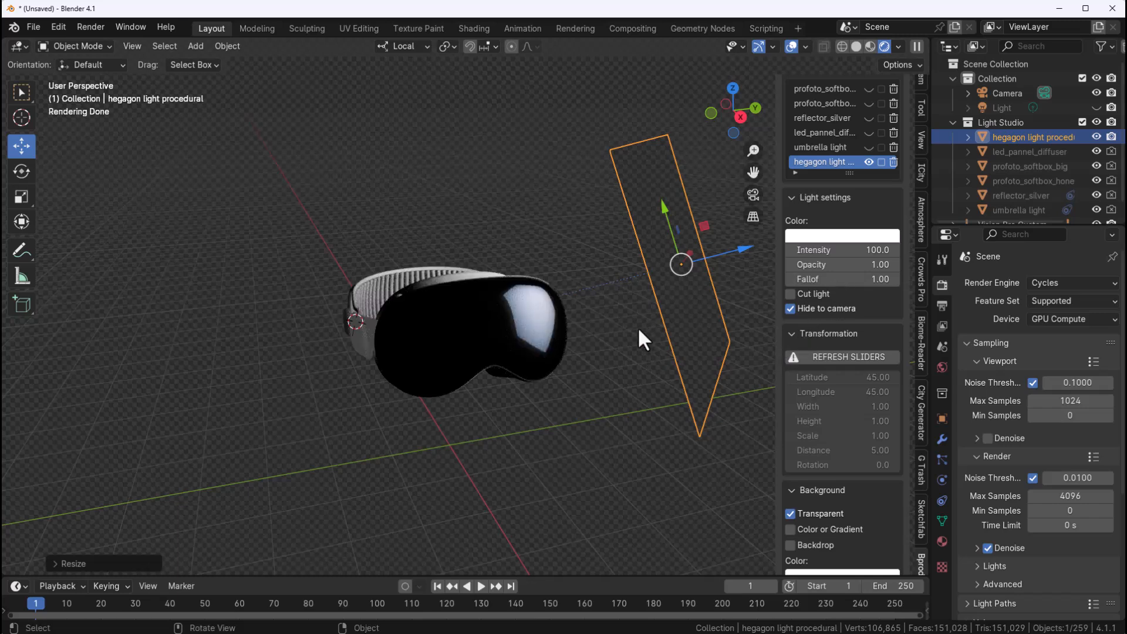
drag(843, 279, 960, 288)
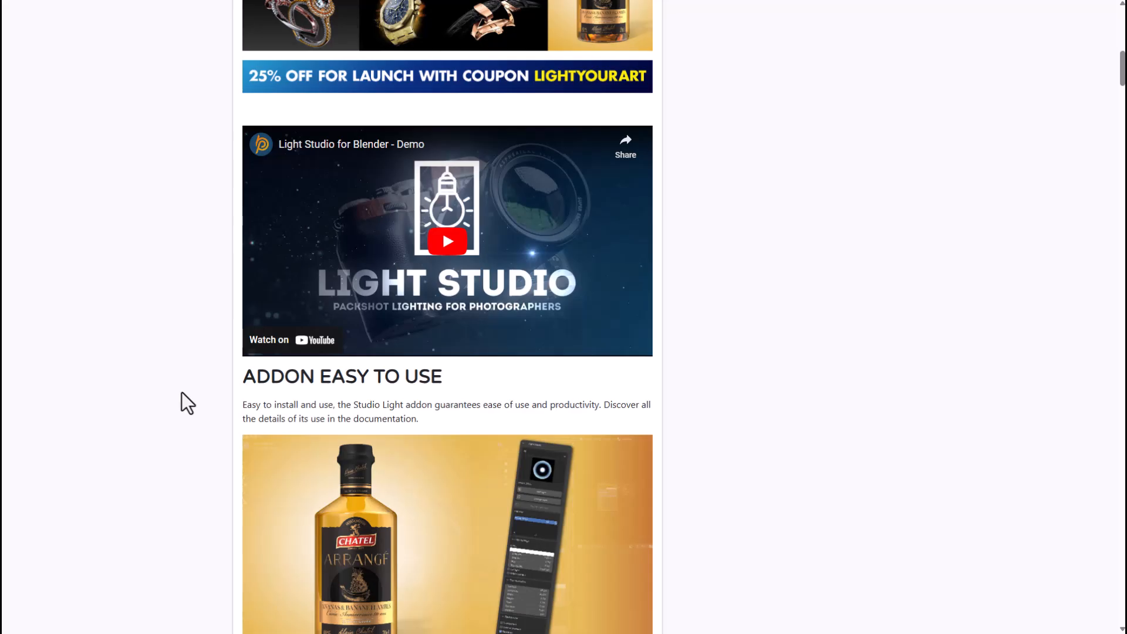
scroll(194, 391, up, 3)
scroll(195, 380, up, 1)
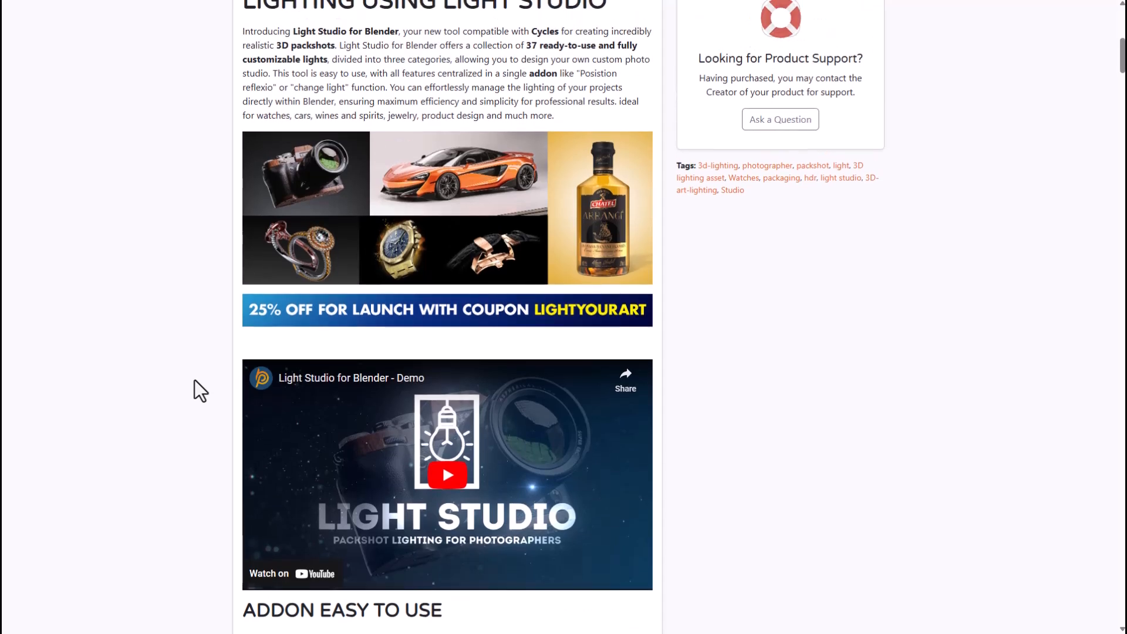
scroll(252, 375, up, 3)
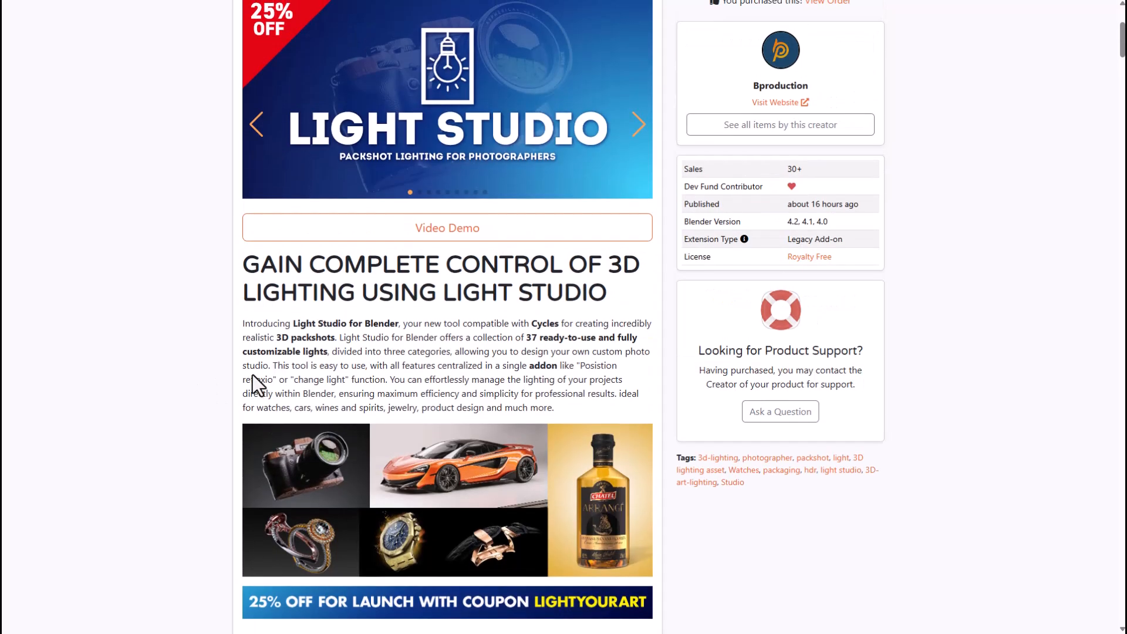